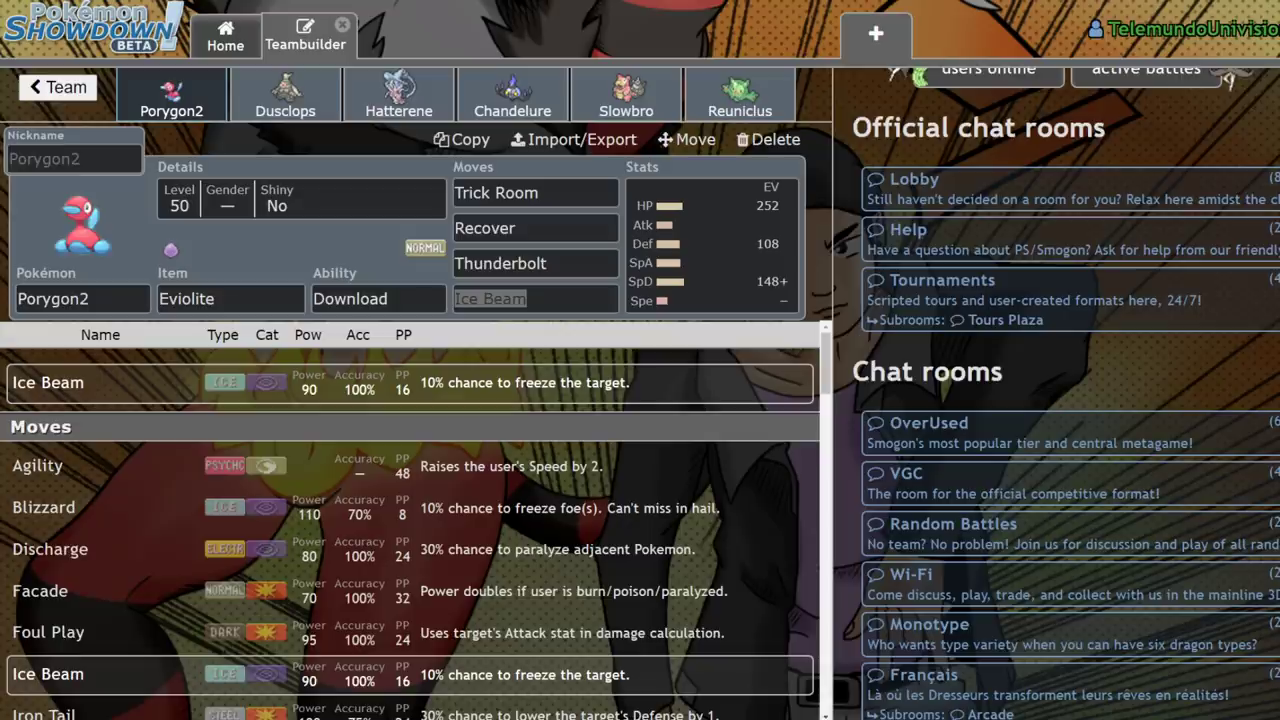
# Review Porygon2's EV spread, Download ability, Eviolite item, and its Thunderbolt, Ice Beam and Recover moves.
pyautogui.click(696, 254)
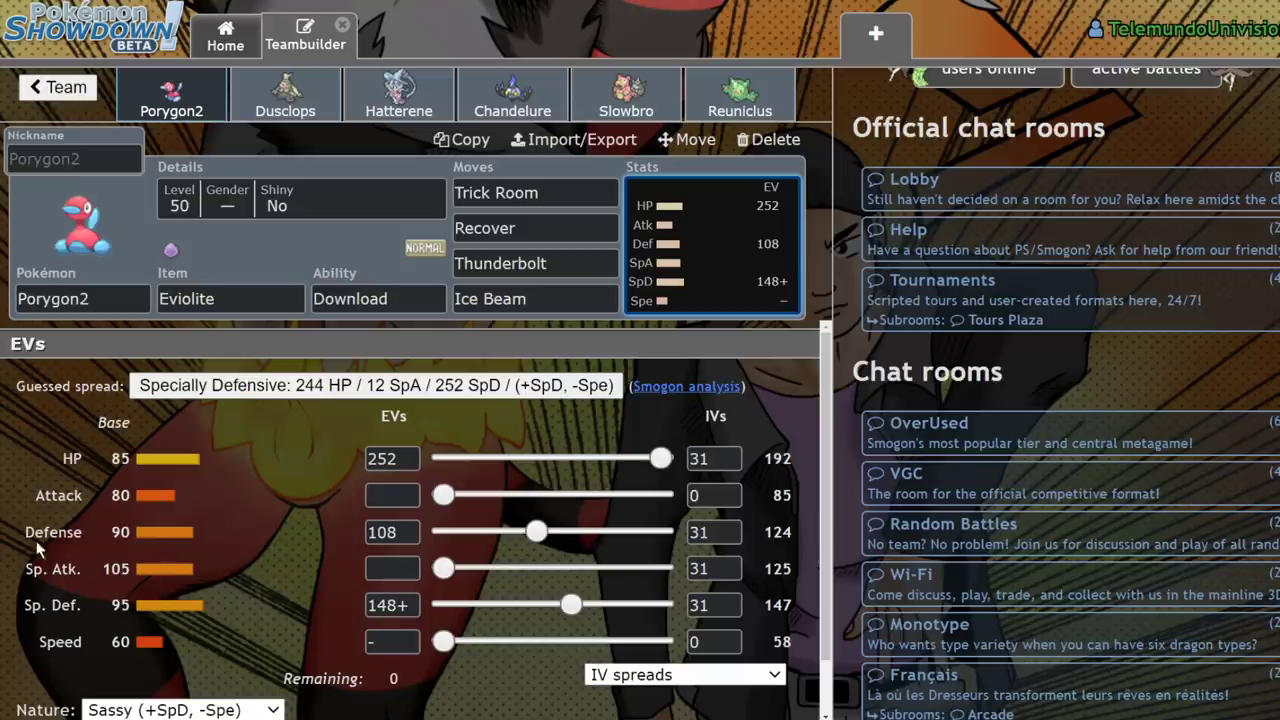
pyautogui.click(416, 296)
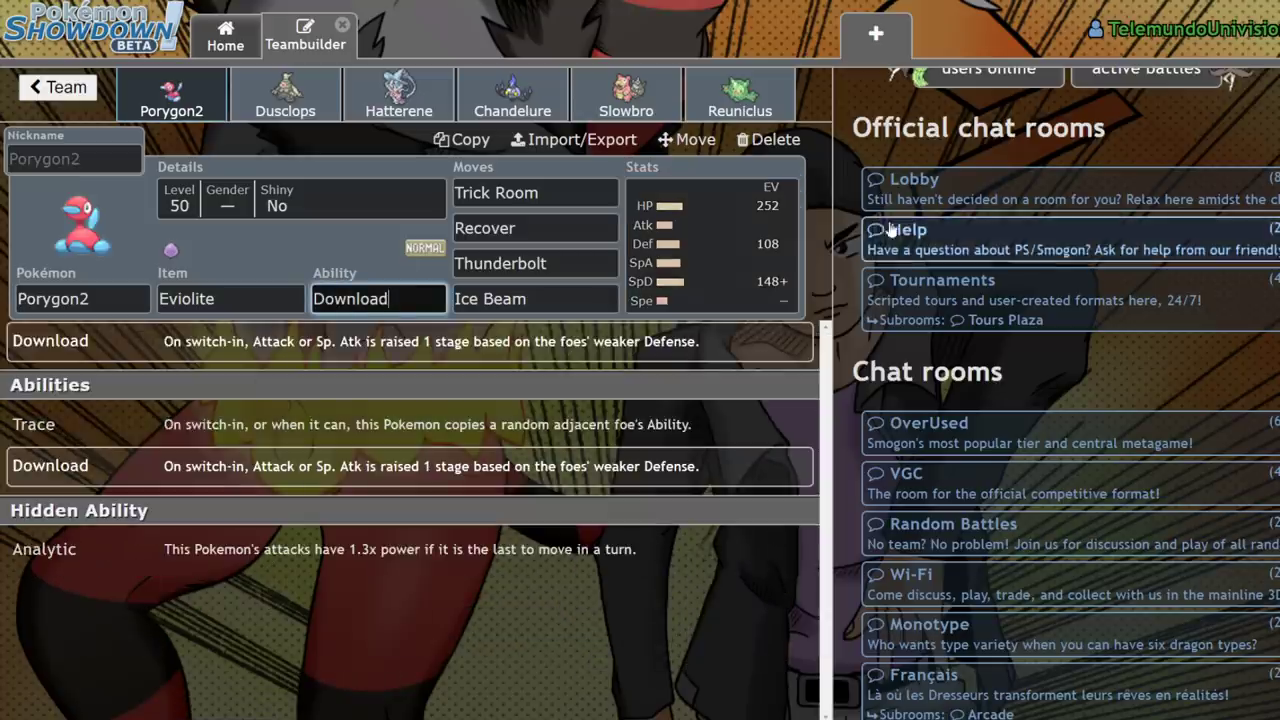
pyautogui.click(744, 262)
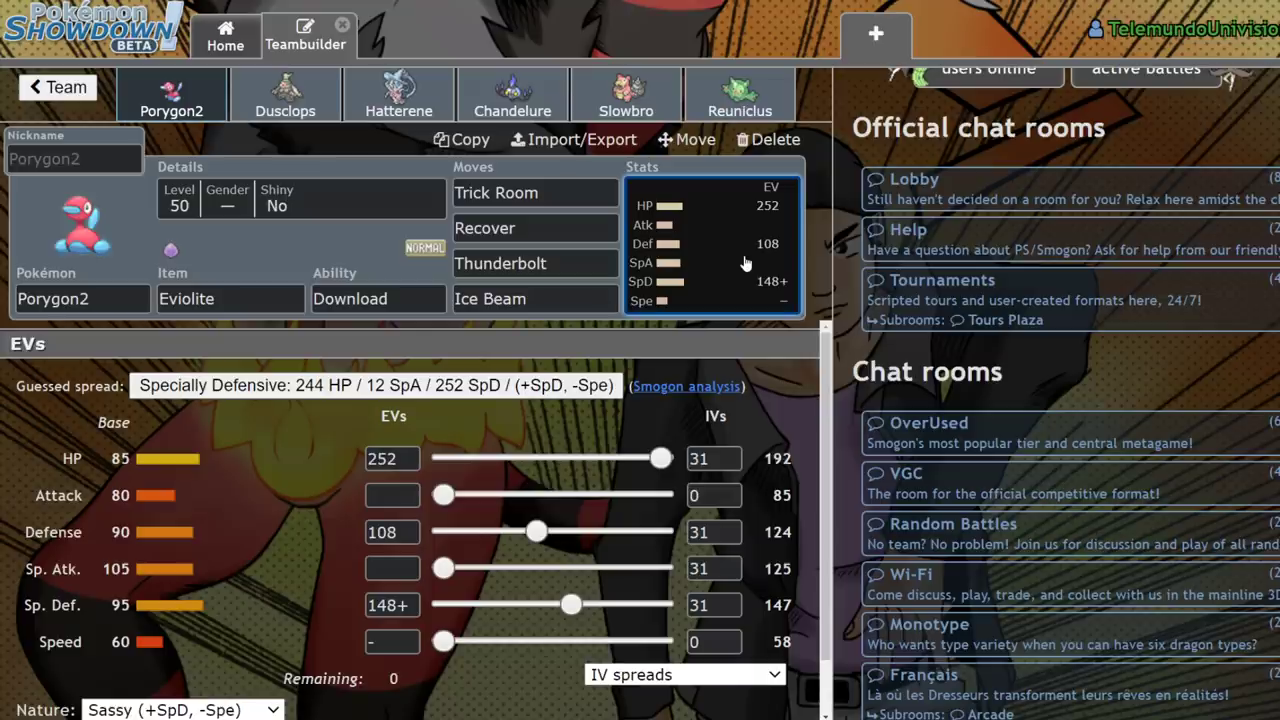
pyautogui.click(553, 264)
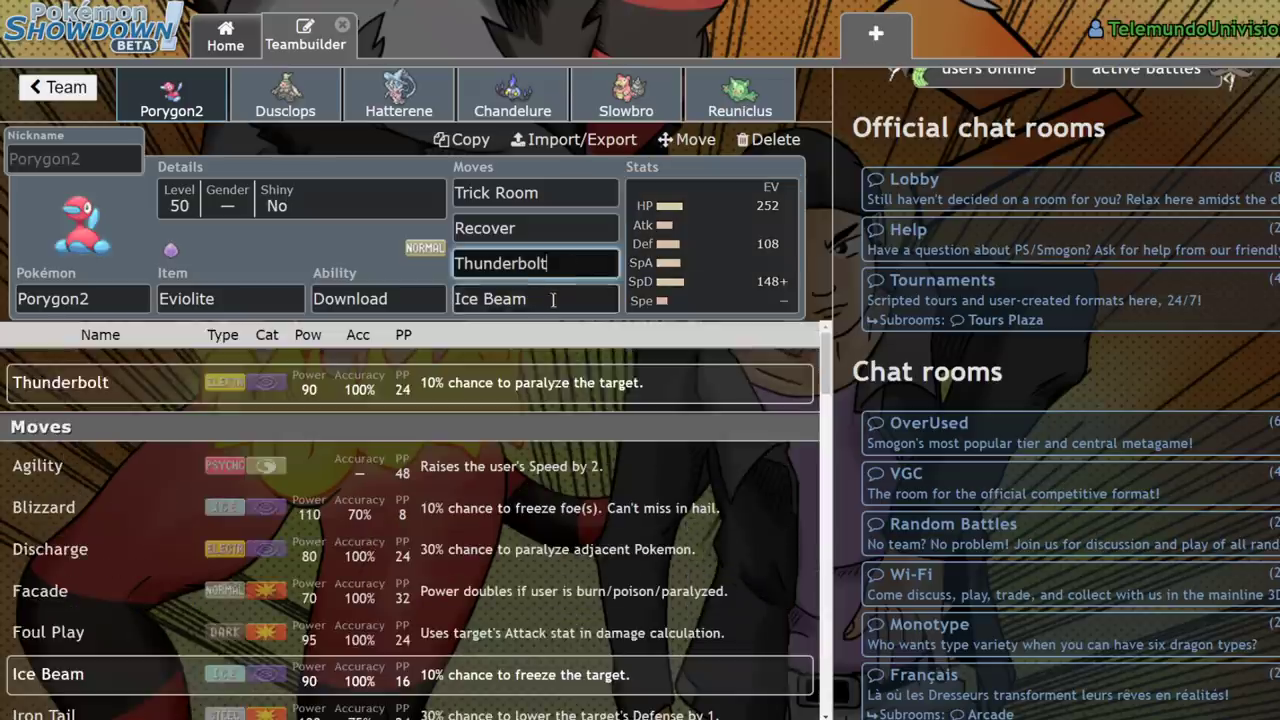
pyautogui.click(553, 299)
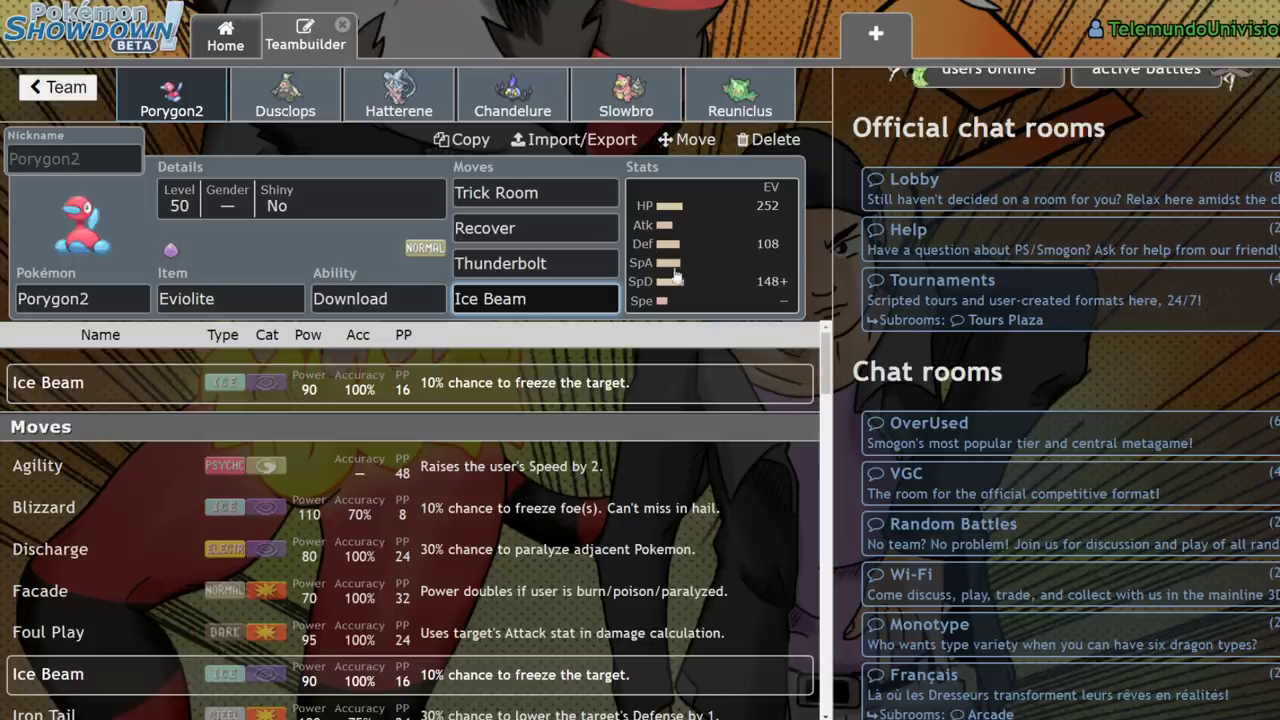
pyautogui.click(390, 300)
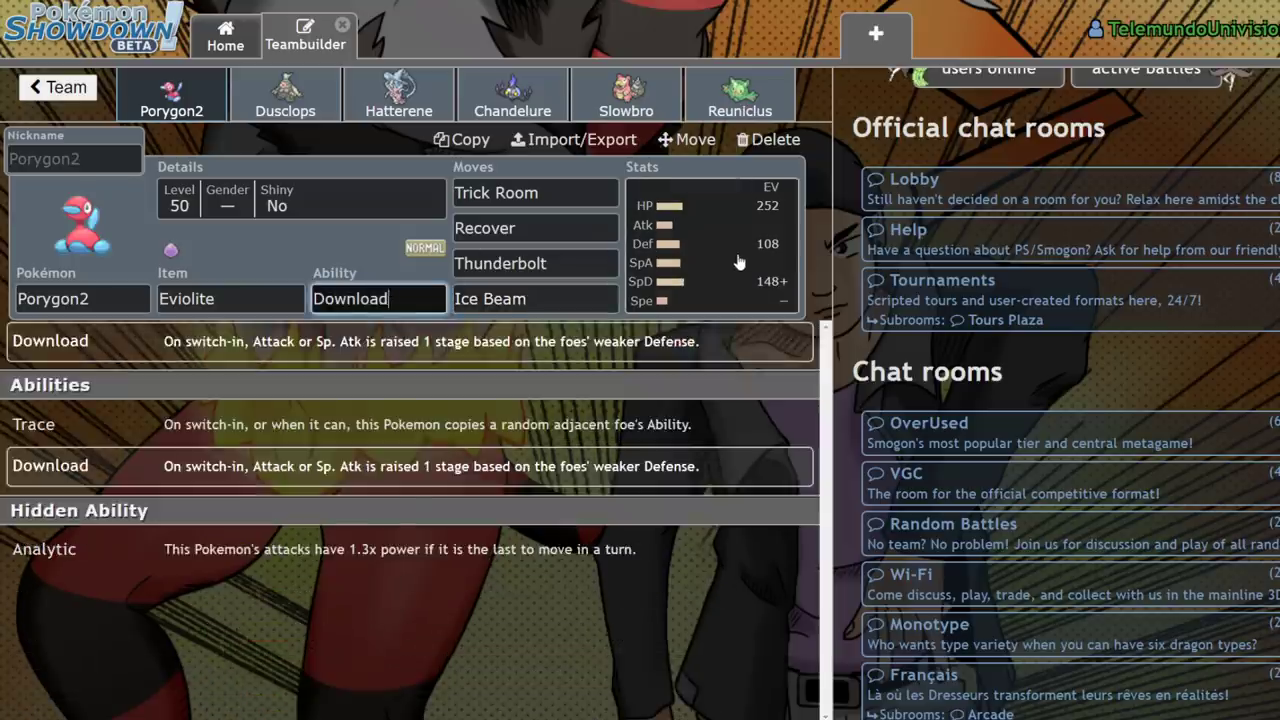
pyautogui.click(738, 260)
pyautogui.click(241, 298)
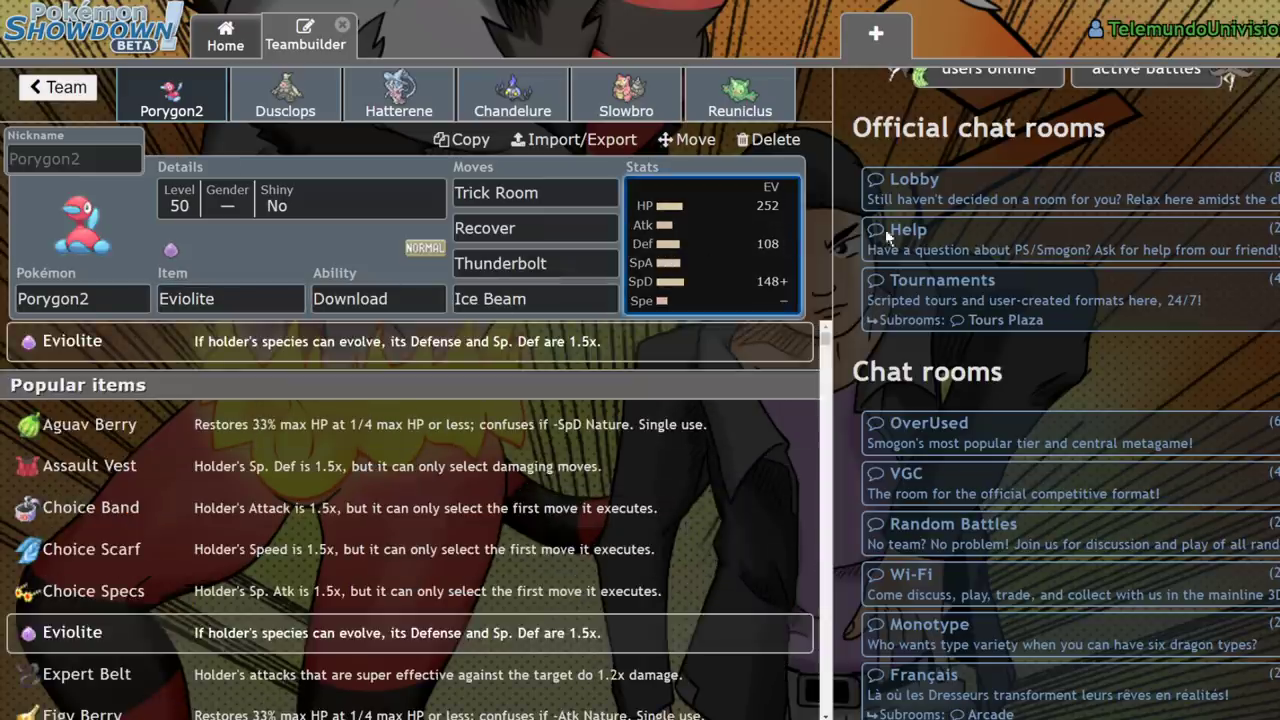
pyautogui.click(762, 243)
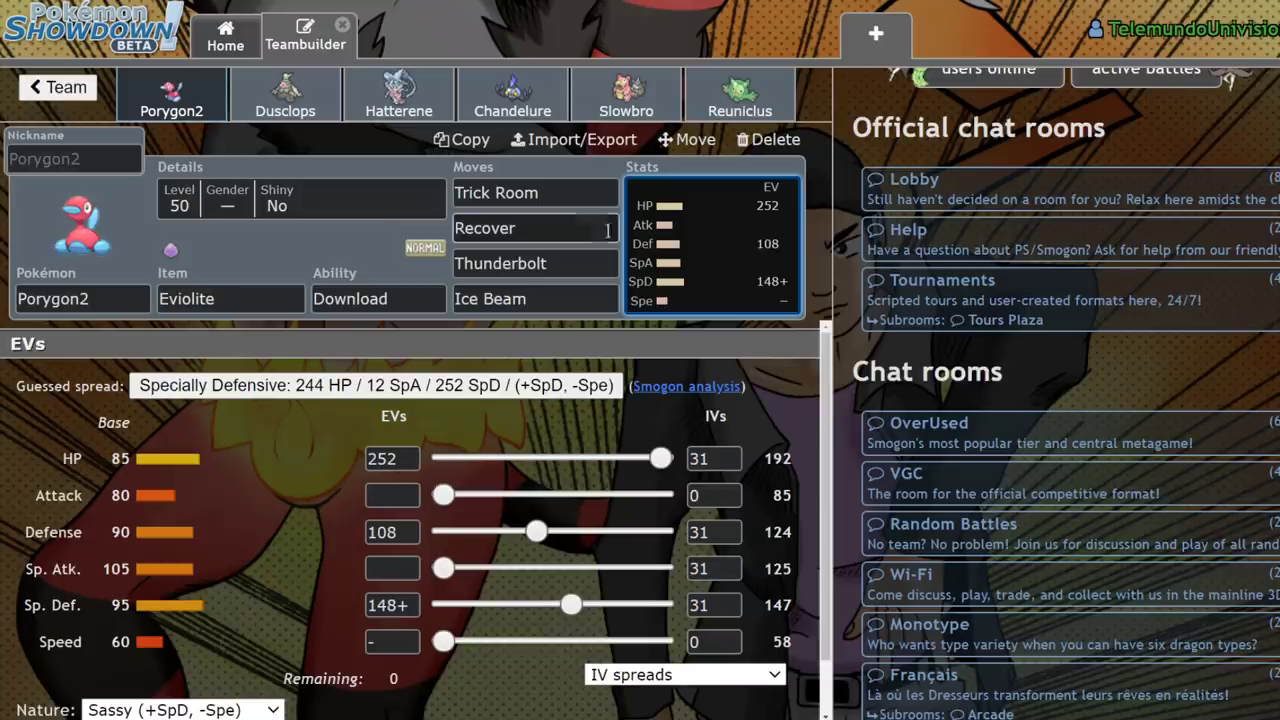
pyautogui.click(562, 221)
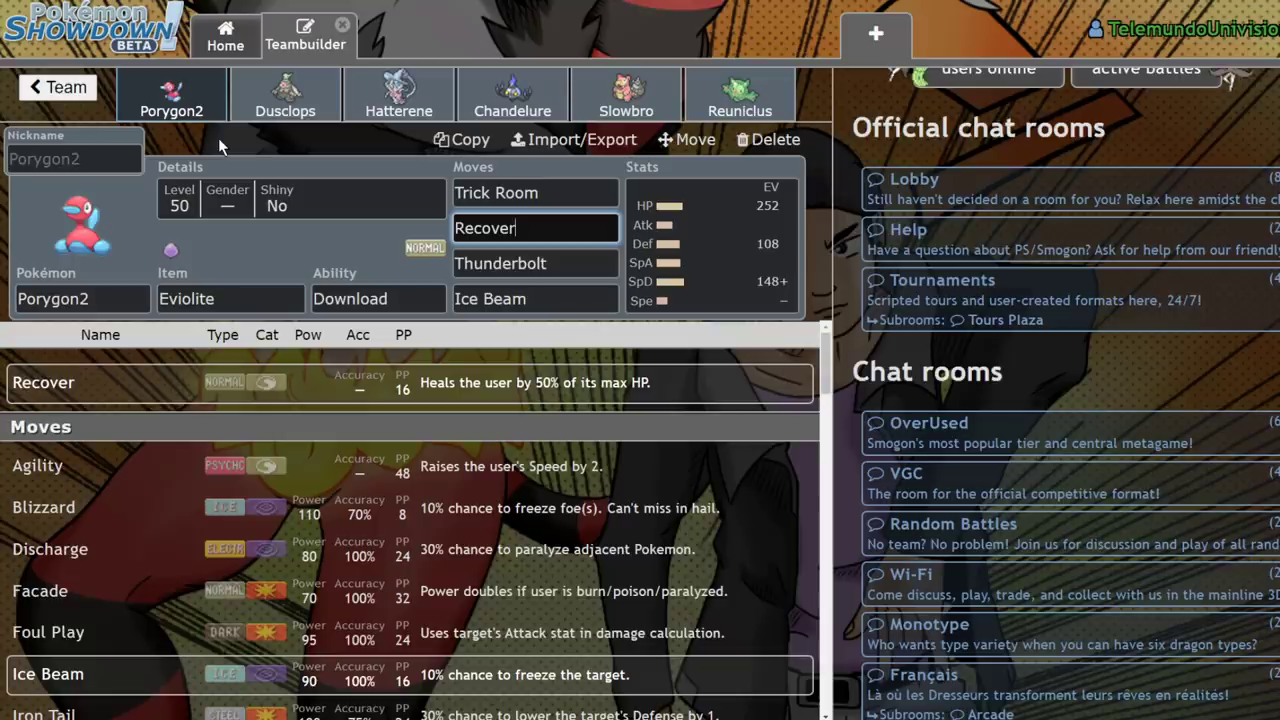
# Open Dusclops's set and review its EV spread and Frisk ability.
pyautogui.click(278, 112)
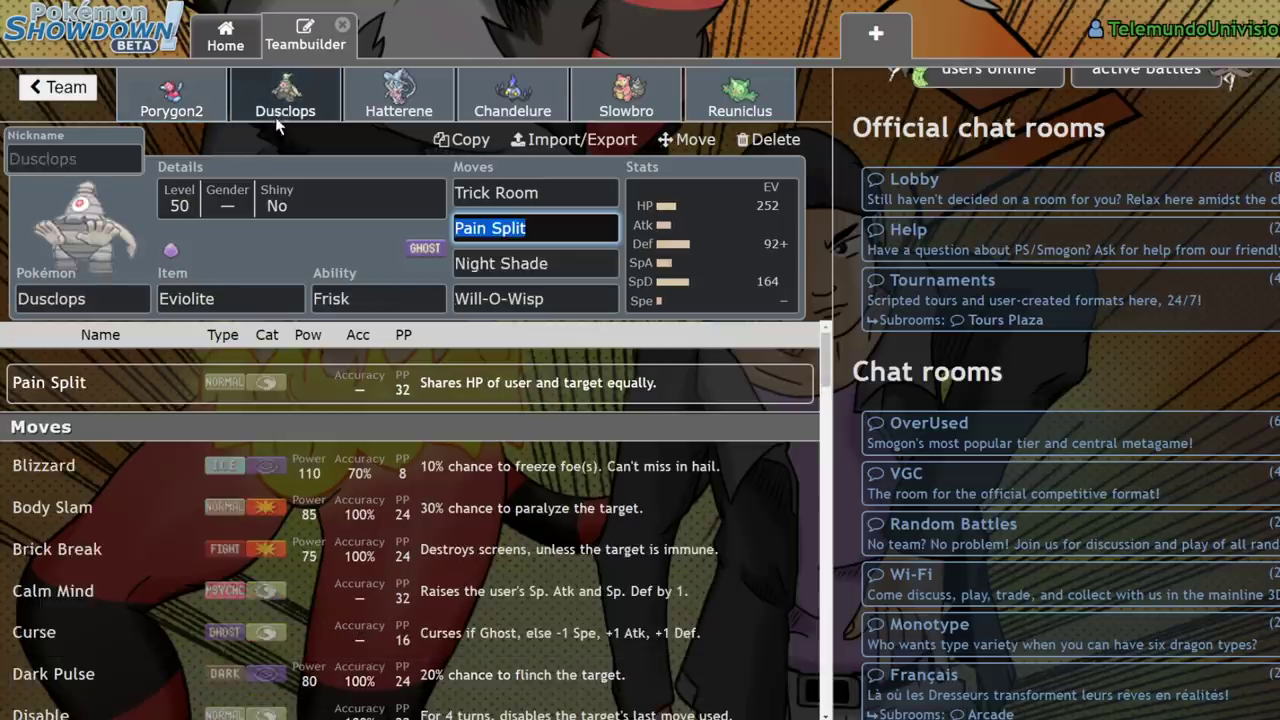
pyautogui.click(767, 291)
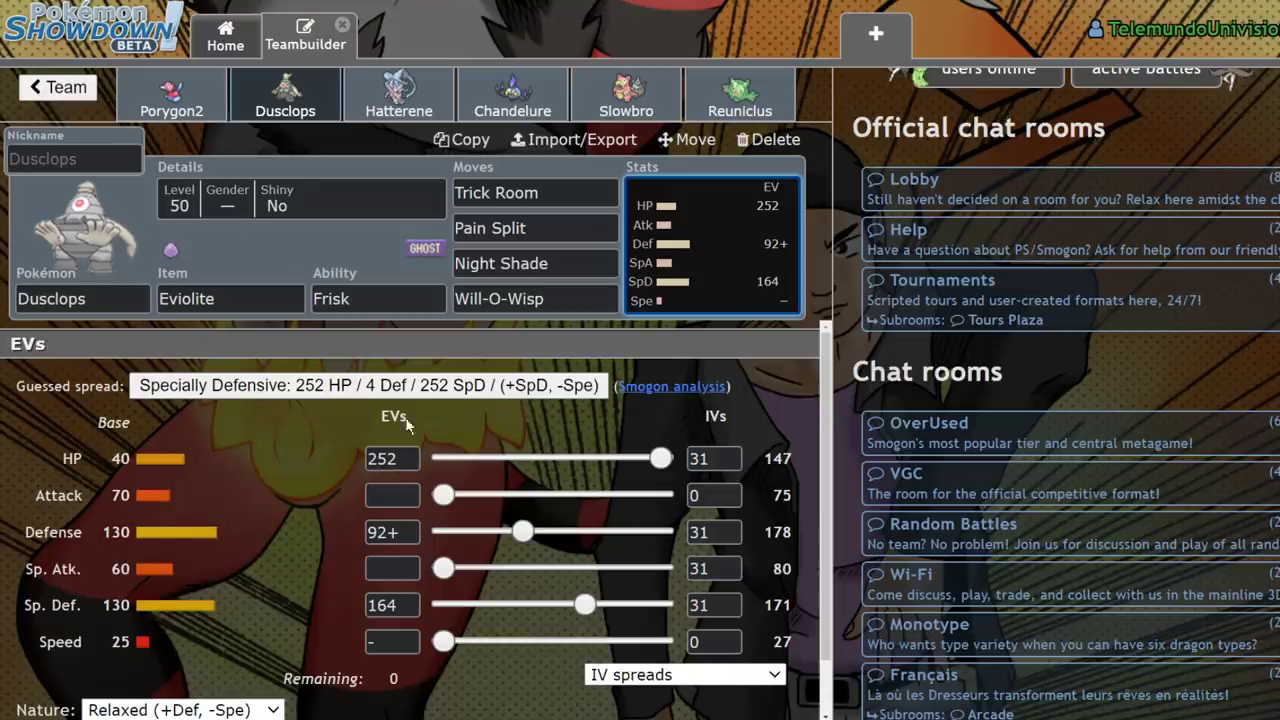
pyautogui.click(380, 296)
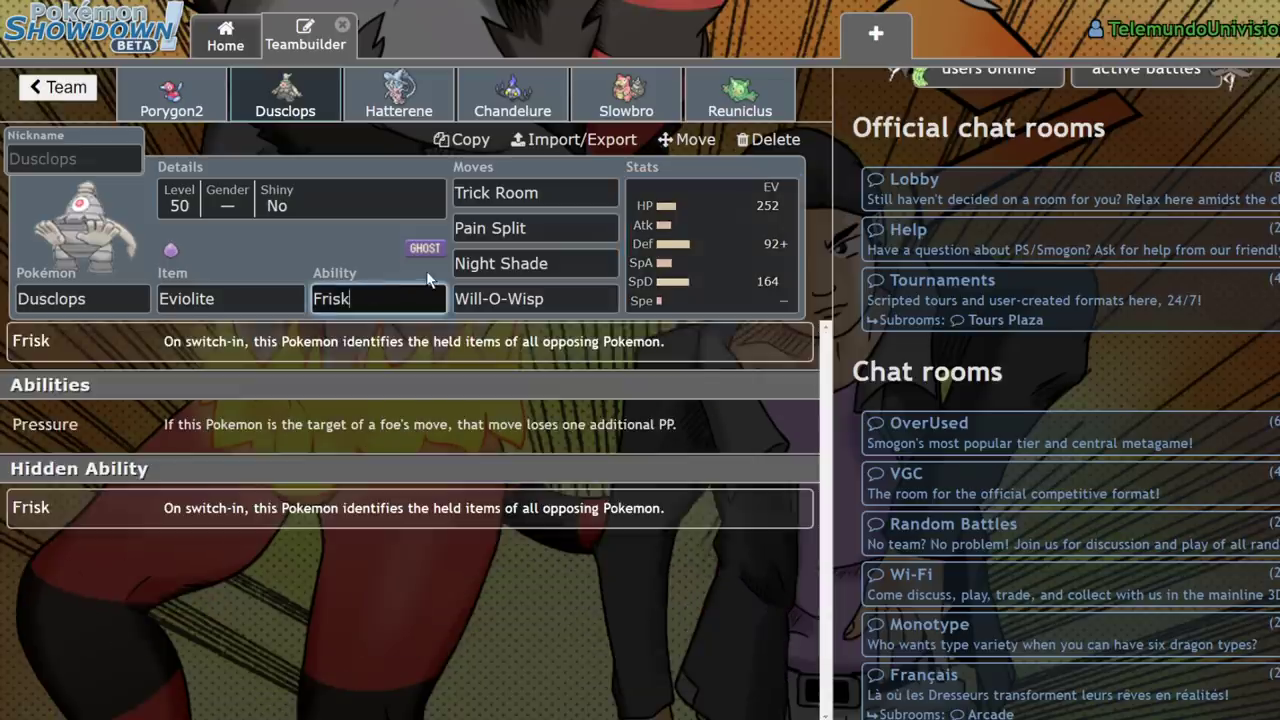
pyautogui.click(743, 277)
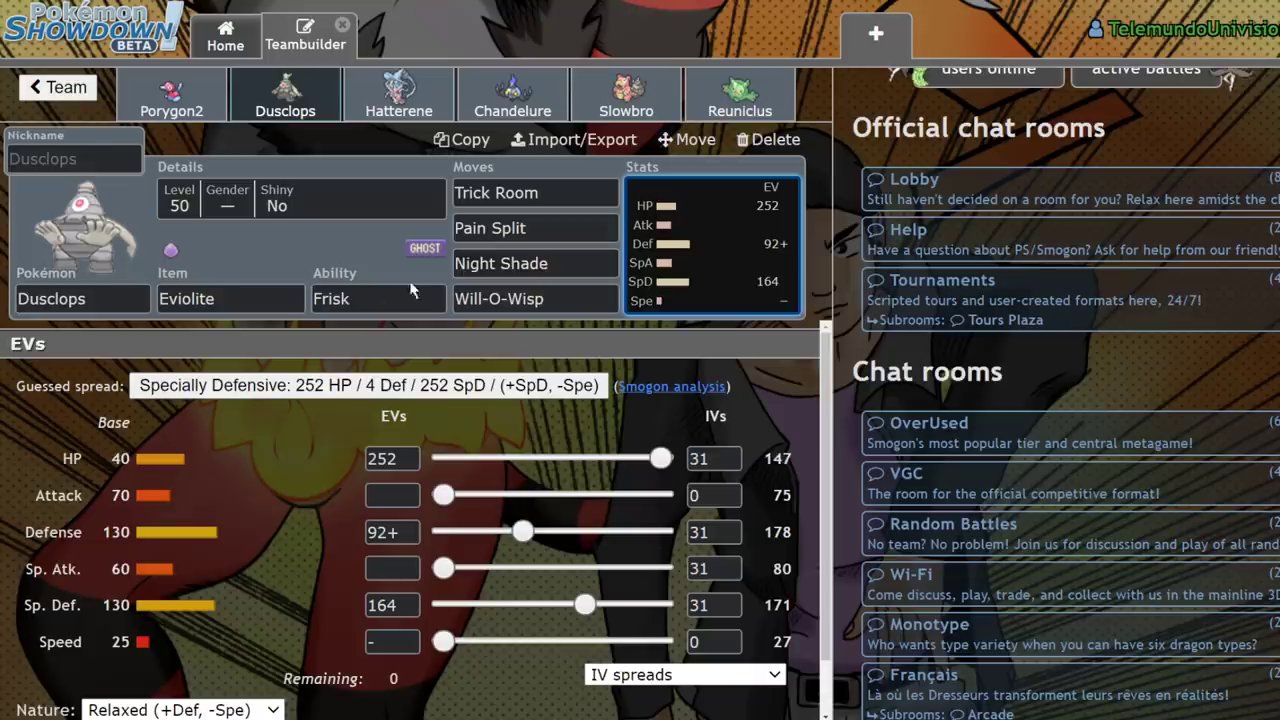
pyautogui.click(373, 299)
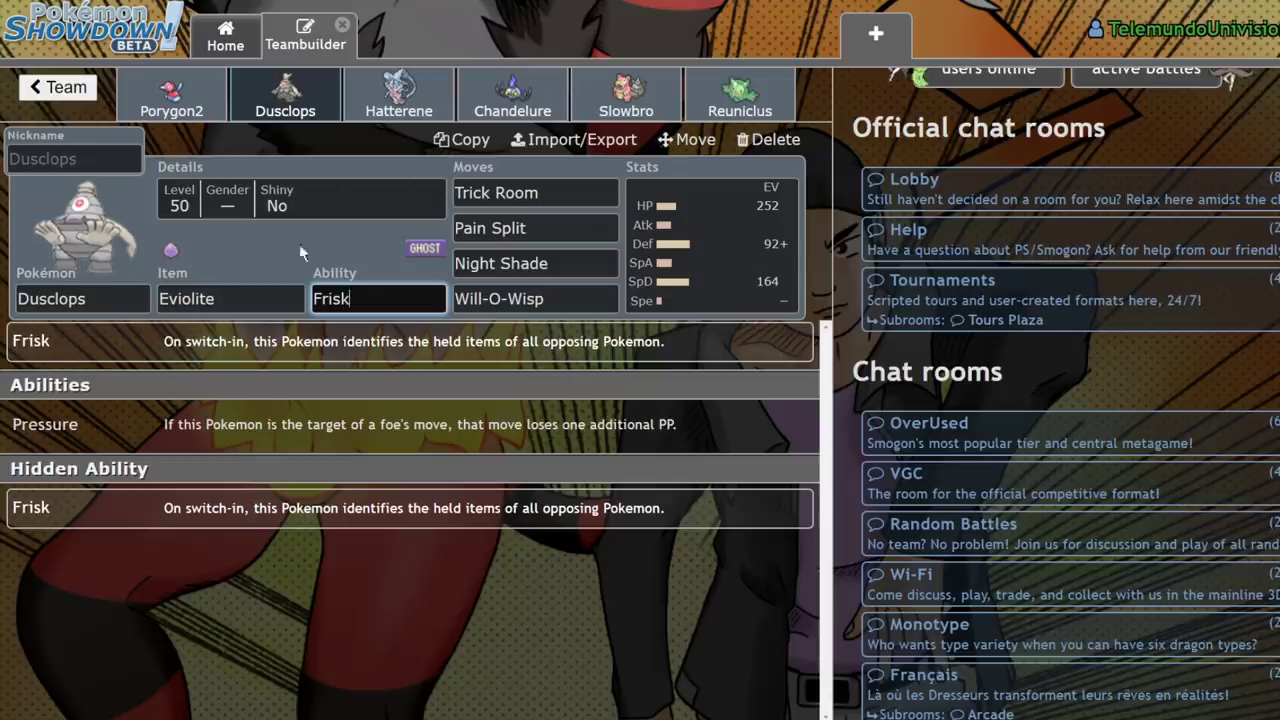
# Examine Dusclops's Trick Room and Pain Split moves, its available move list and its EV spread.
pyautogui.click(574, 192)
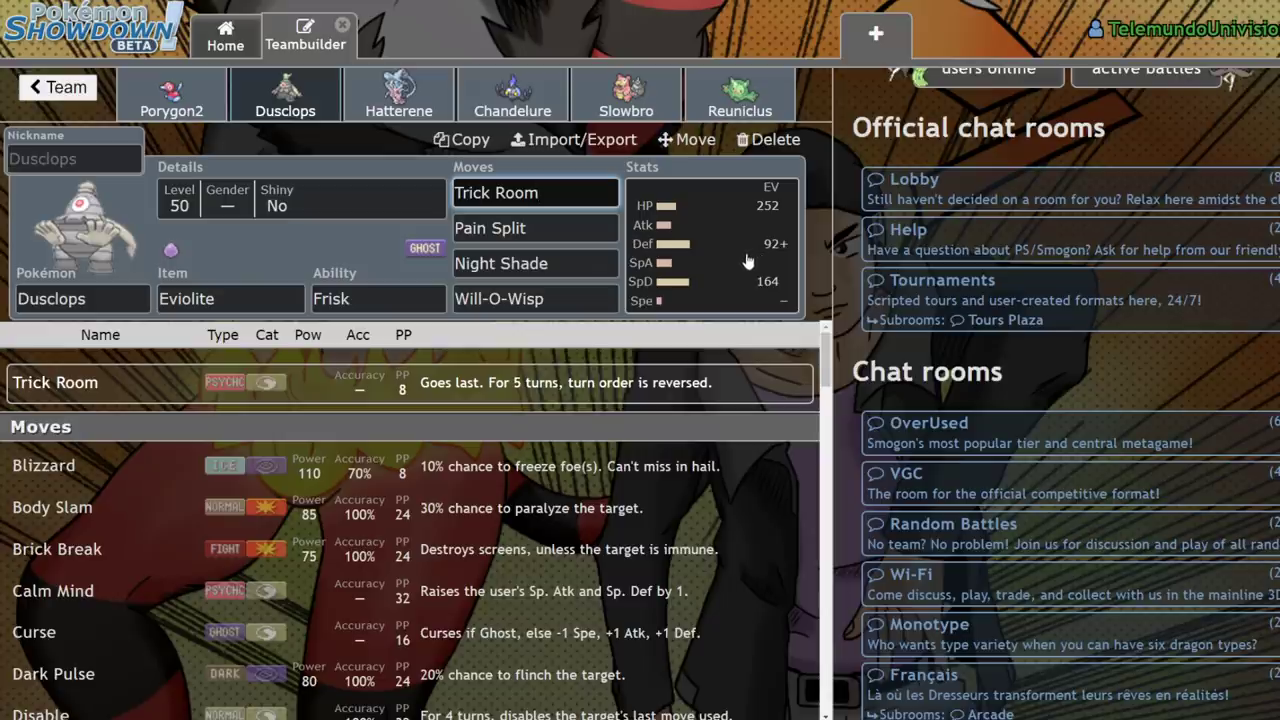
pyautogui.click(519, 228)
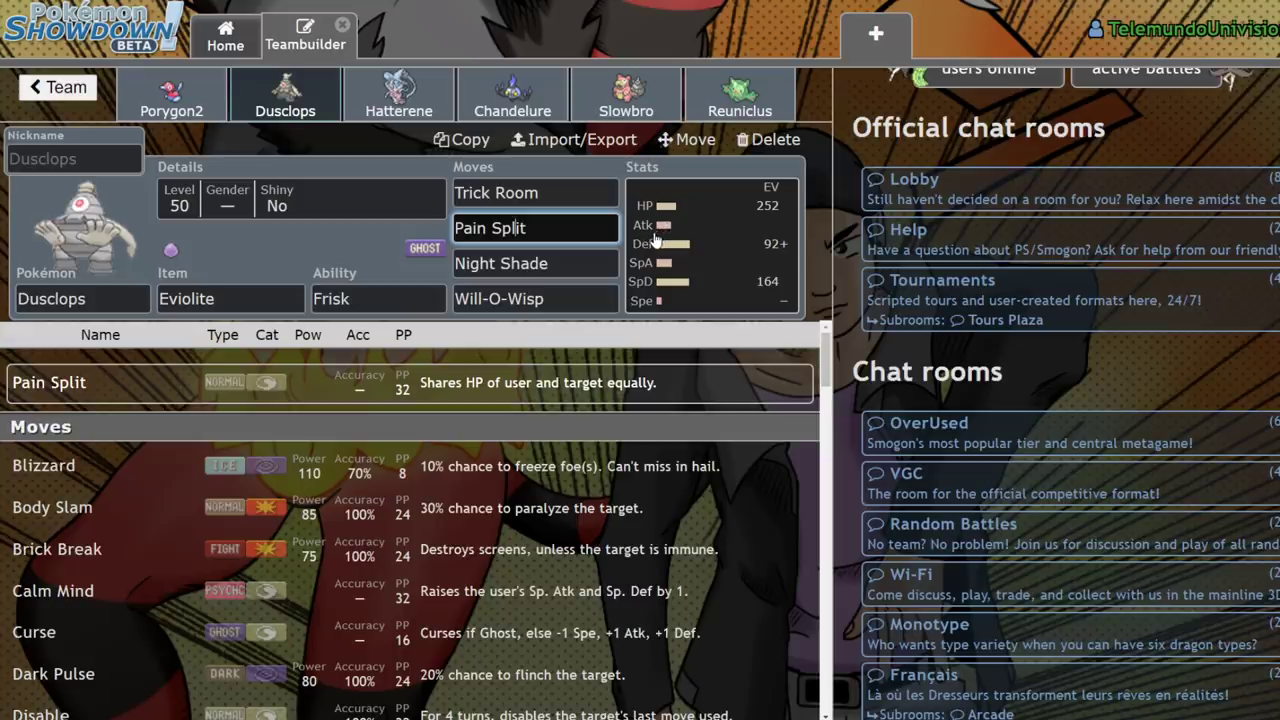
pyautogui.scroll(-3, 689, 383)
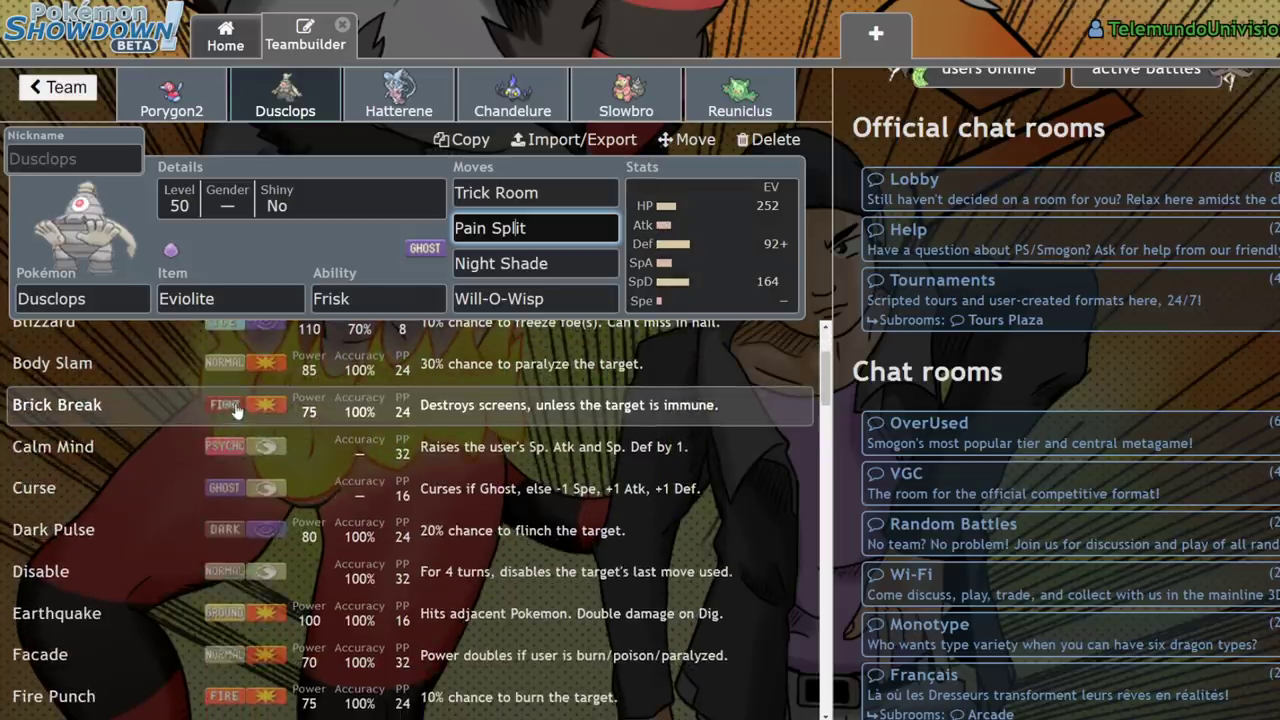
pyautogui.scroll(2, 540, 415)
pyautogui.scroll(1, 540, 415)
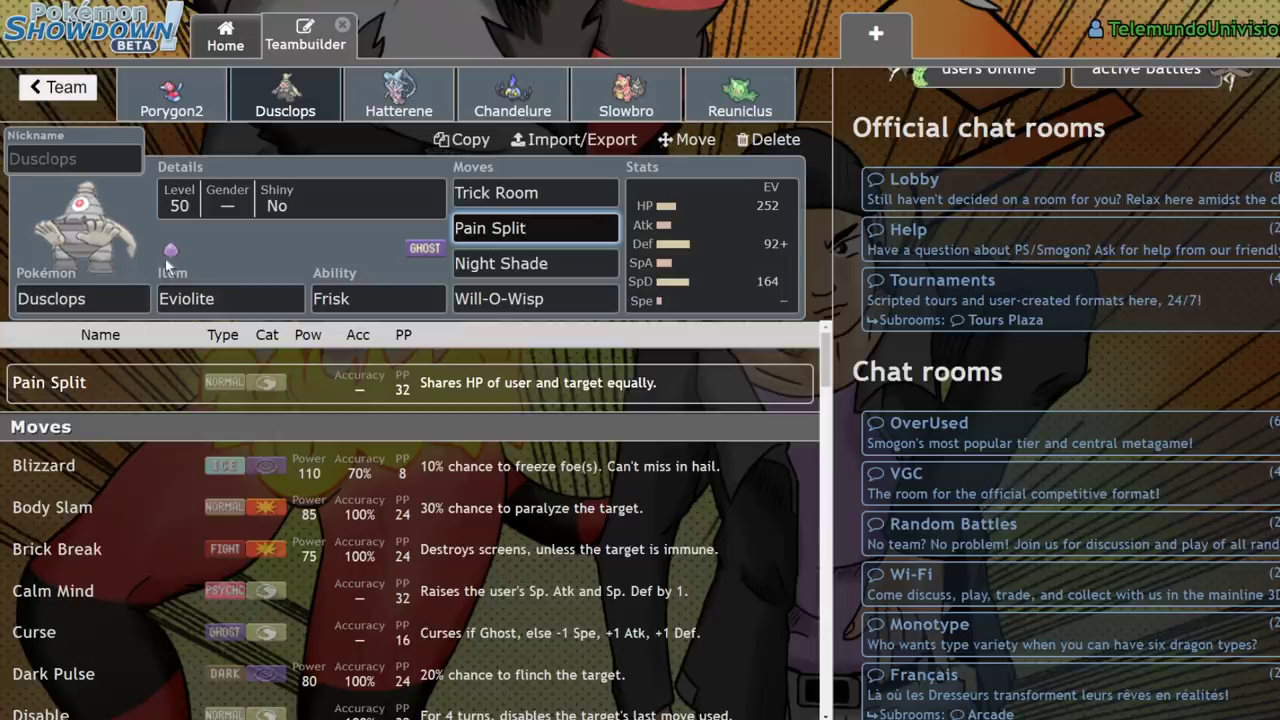
pyautogui.click(740, 263)
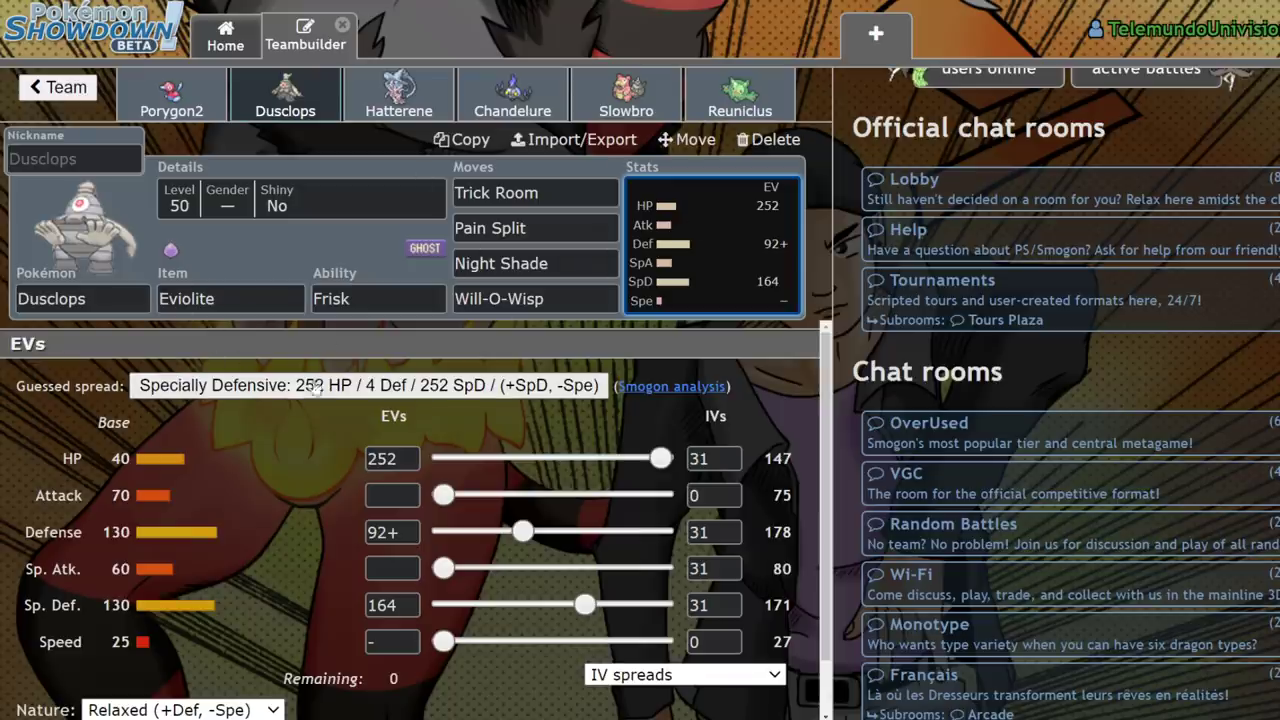
# Check Slowbro's EV spread, and return to Dusclops to review its Night Shade and Will-O-Wisp moves.
pyautogui.click(626, 98)
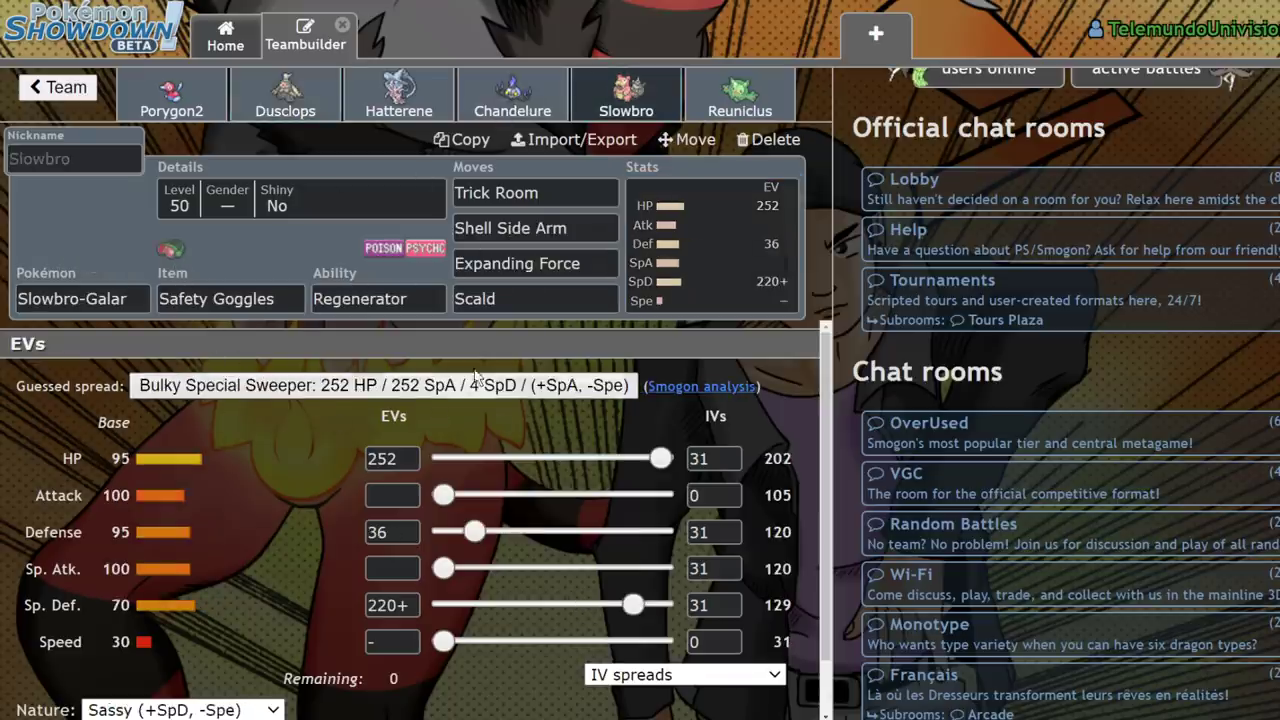
pyautogui.click(285, 96)
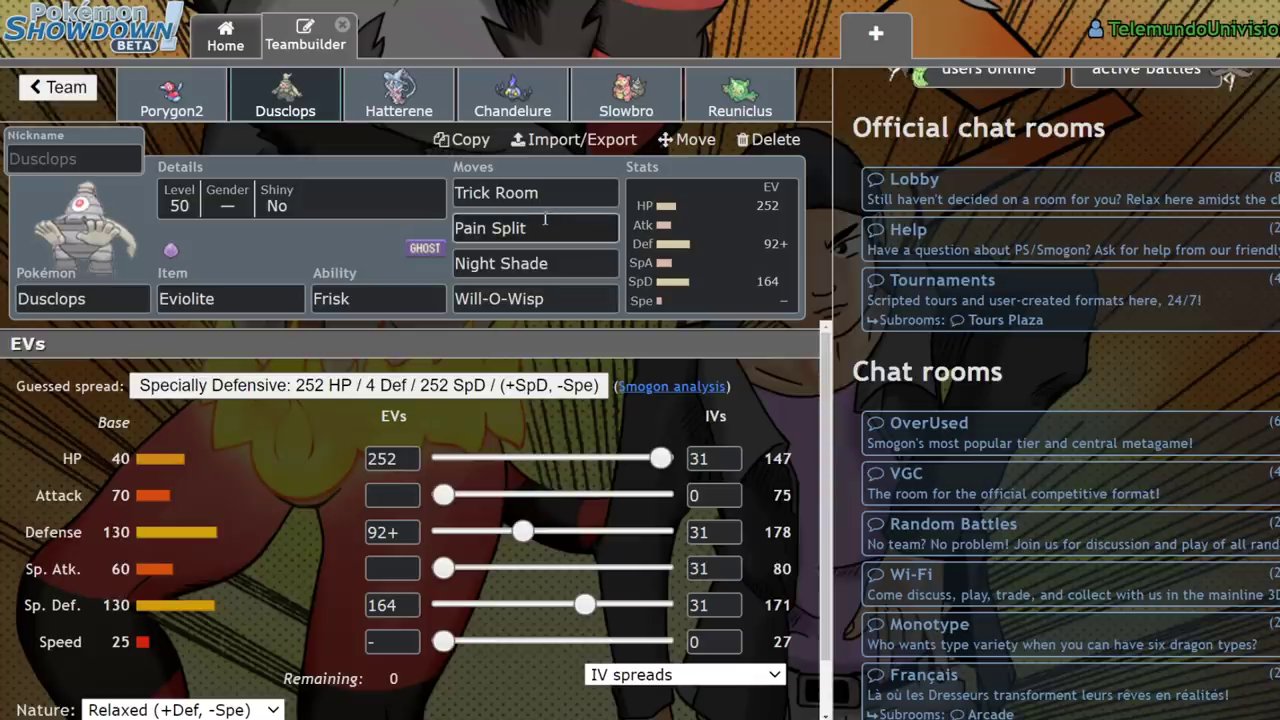
pyautogui.click(590, 263)
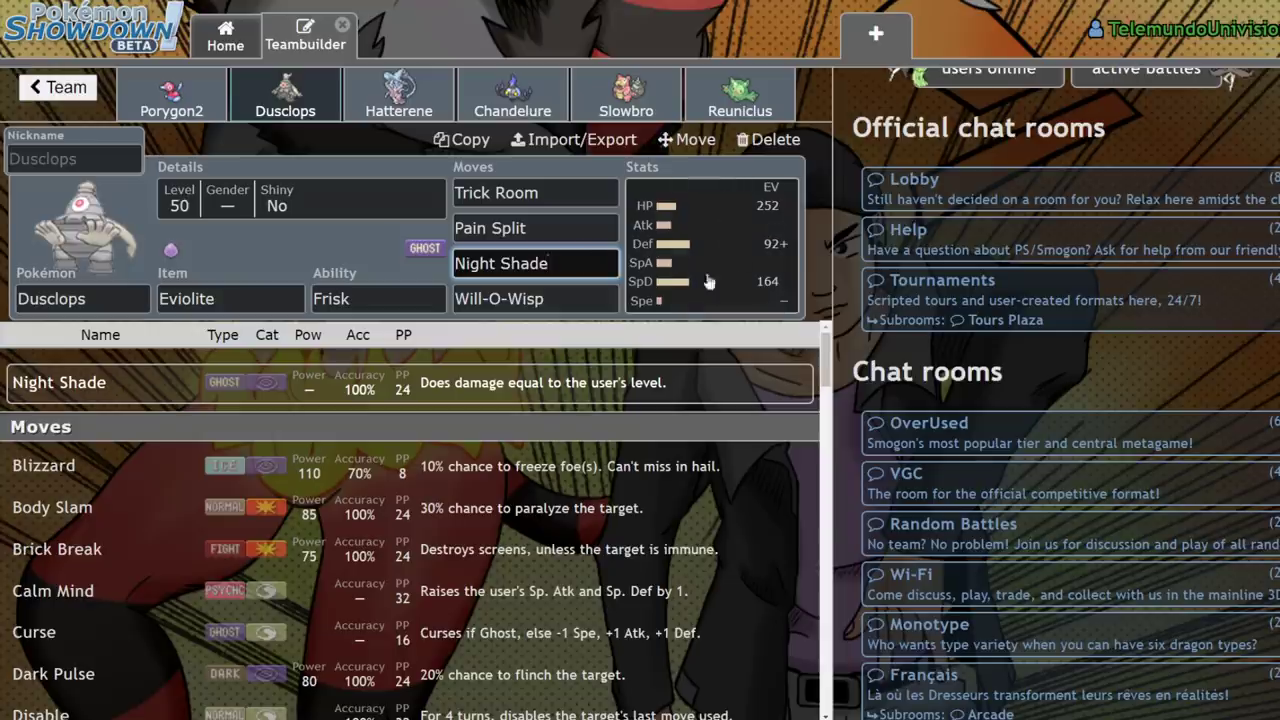
pyautogui.click(522, 292)
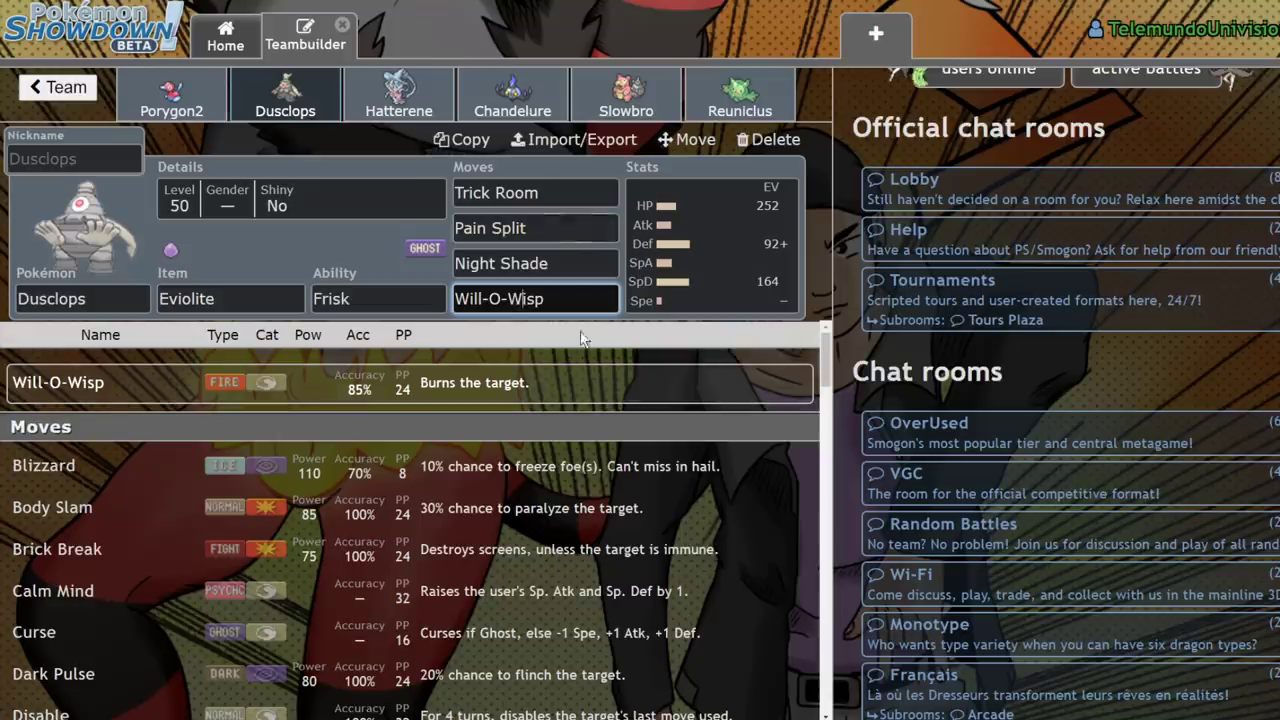
# Replace Dusclops's Will-O-Wisp move with Bulldoze.
pyautogui.click(583, 300)
pyautogui.write('gr')
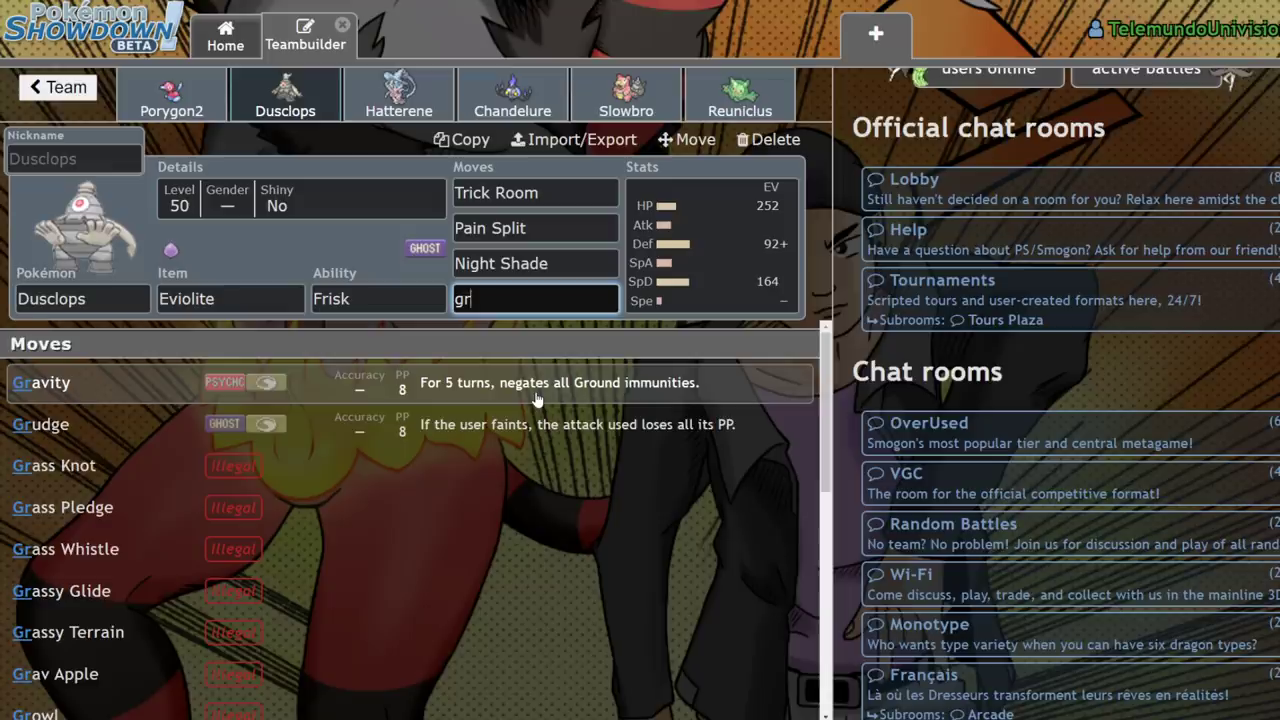
pyautogui.click(476, 302)
pyautogui.press('BackSpace')
pyautogui.write('bu')
pyautogui.press('Return')
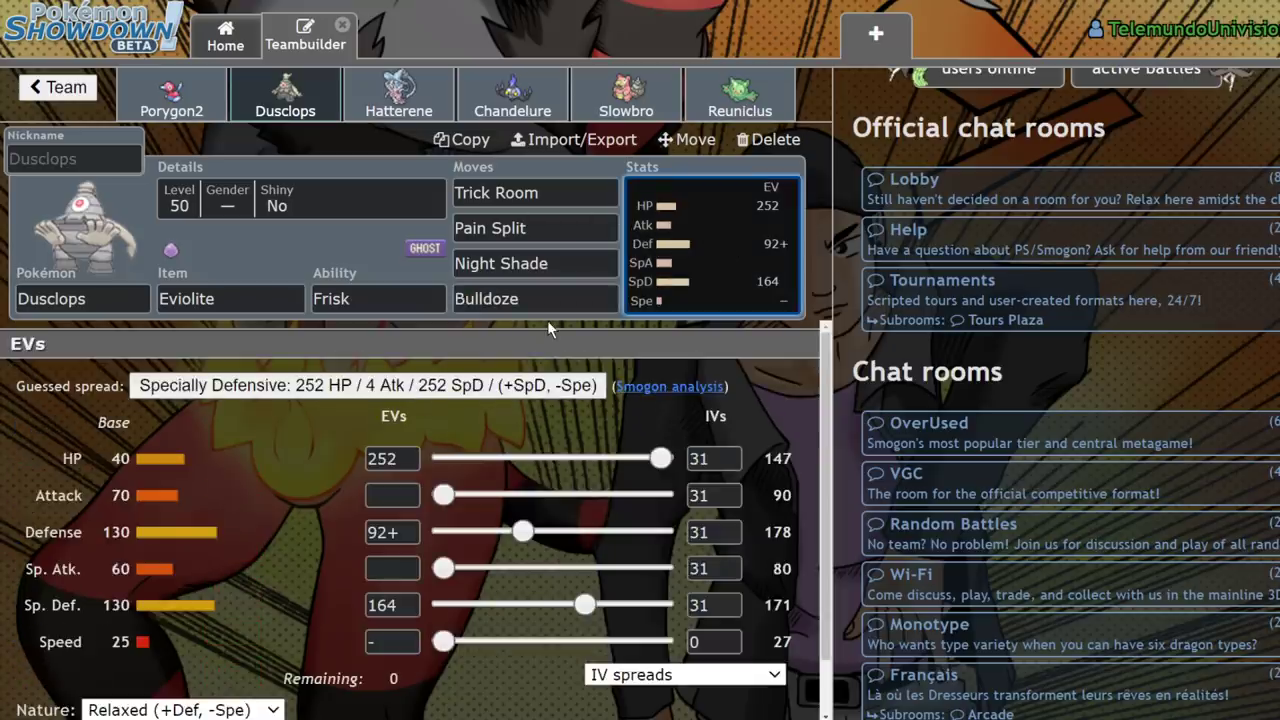
# Set Dusclops's fourth move to Ally Switch from the list of usually useless moves.
pyautogui.click(540, 305)
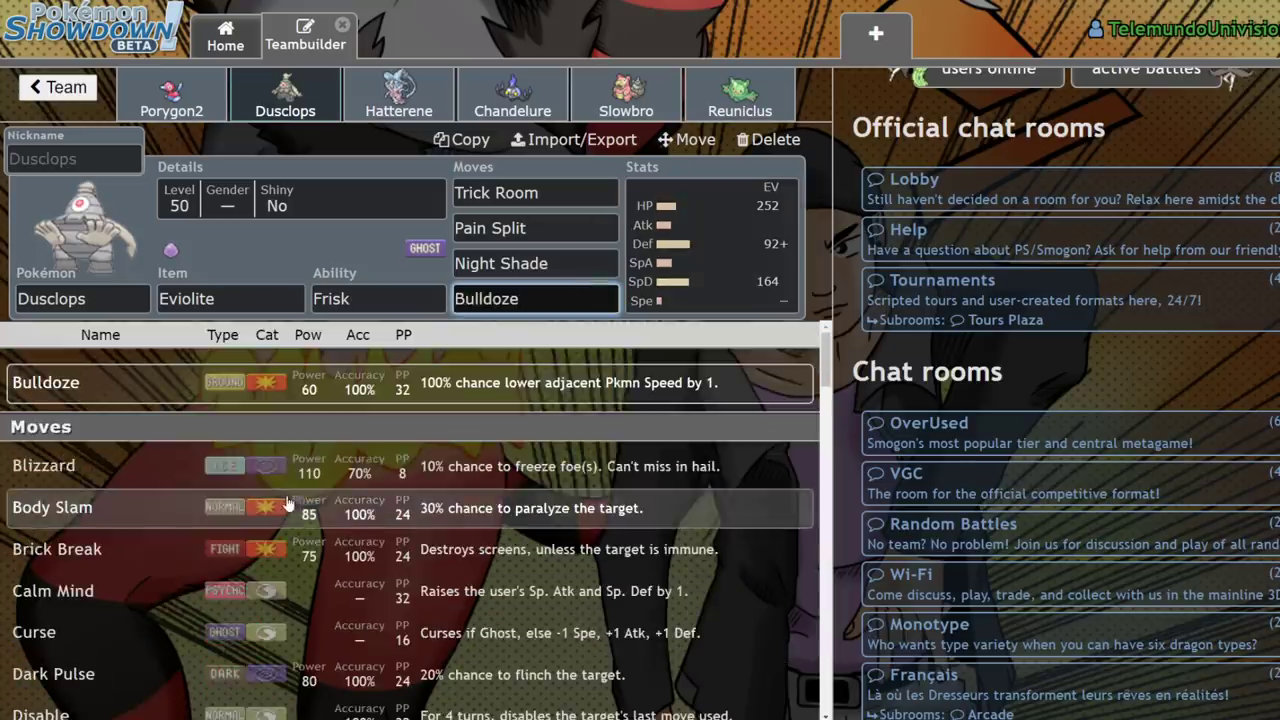
pyautogui.scroll(-2, 202, 524)
pyautogui.scroll(-5, 202, 524)
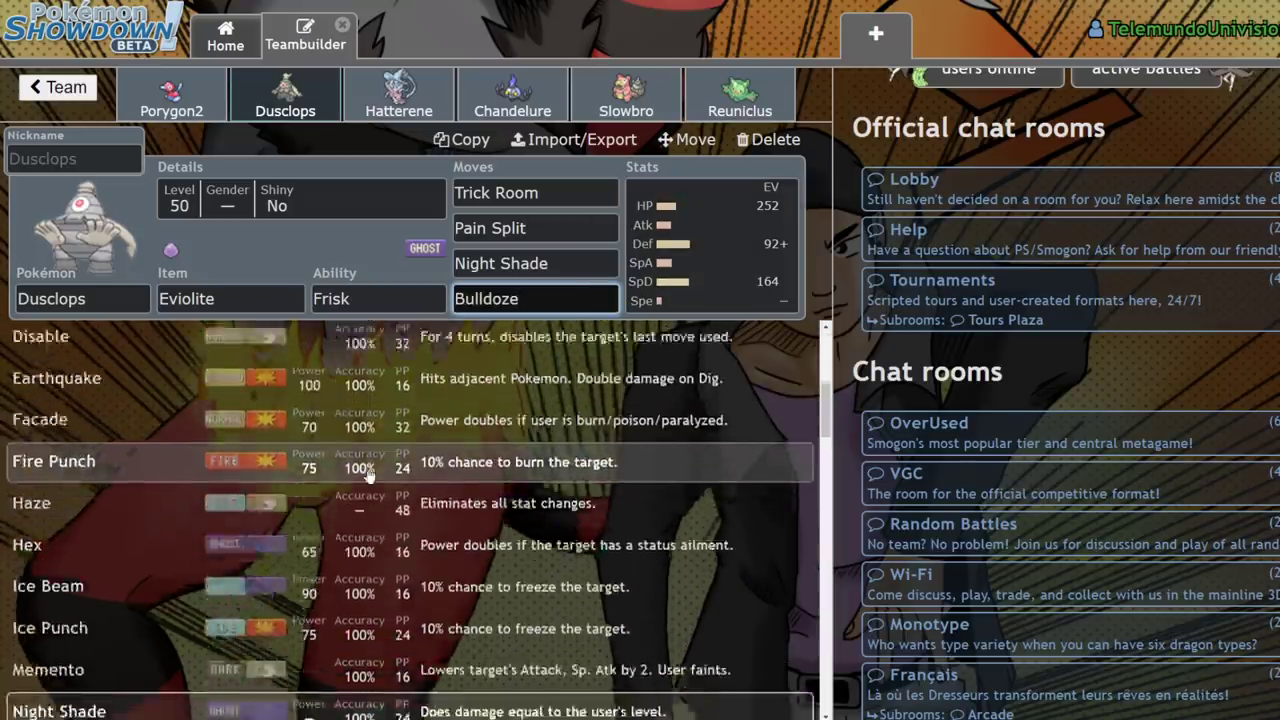
pyautogui.scroll(-7, 369, 464)
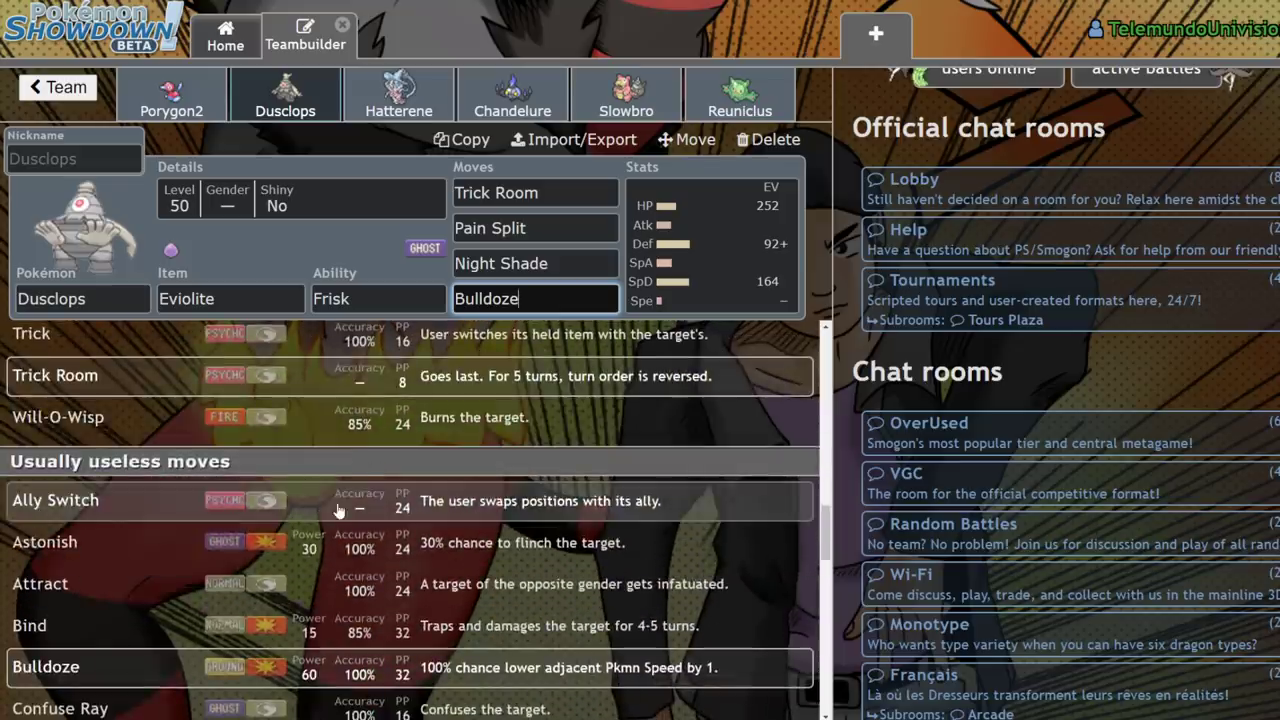
pyautogui.click(338, 510)
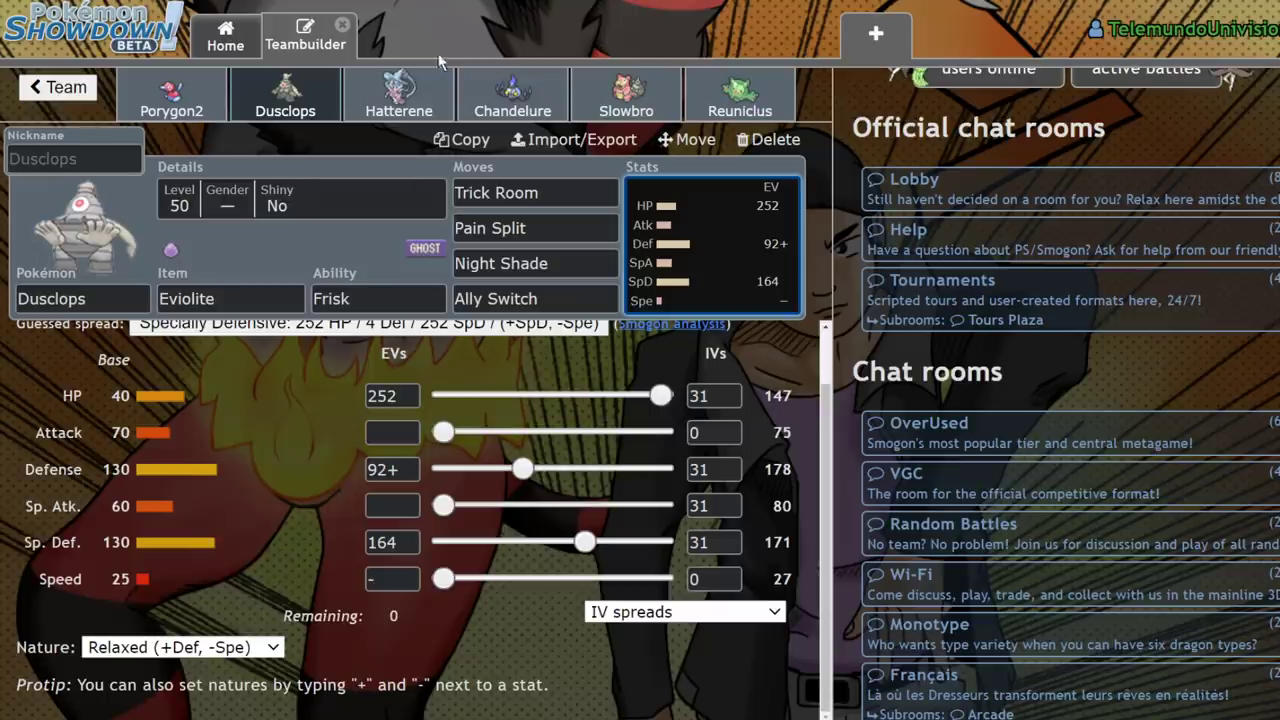
# Open Hatterene's set and review its Magic Bounce ability, Life Orb item, Expanding Force and Dazzling Gleam moves, and EV spread.
pyautogui.click(425, 77)
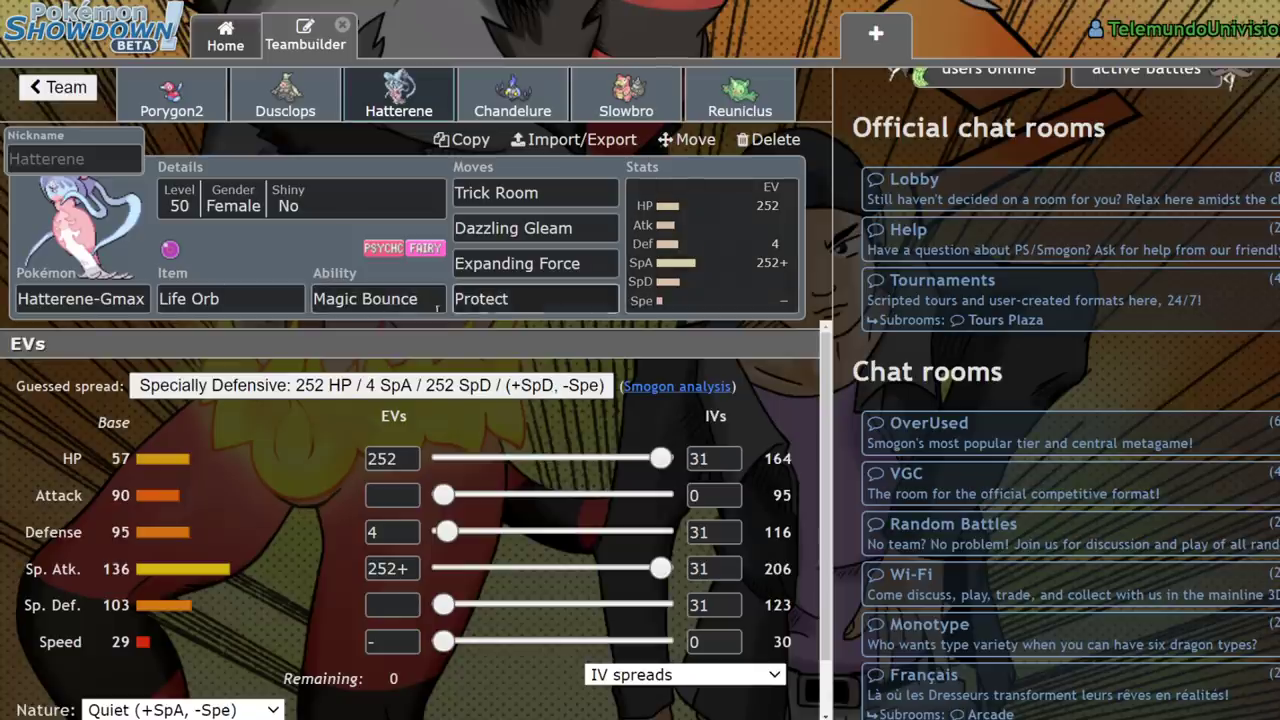
pyautogui.click(390, 298)
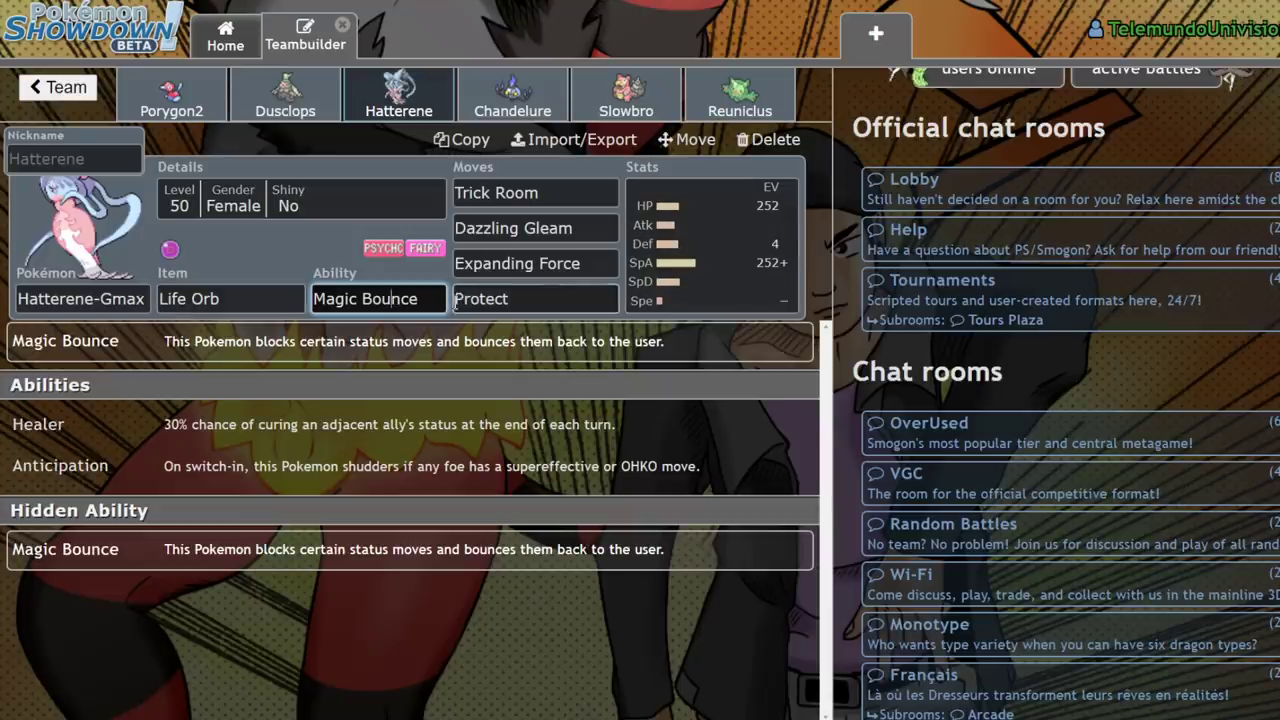
pyautogui.click(246, 300)
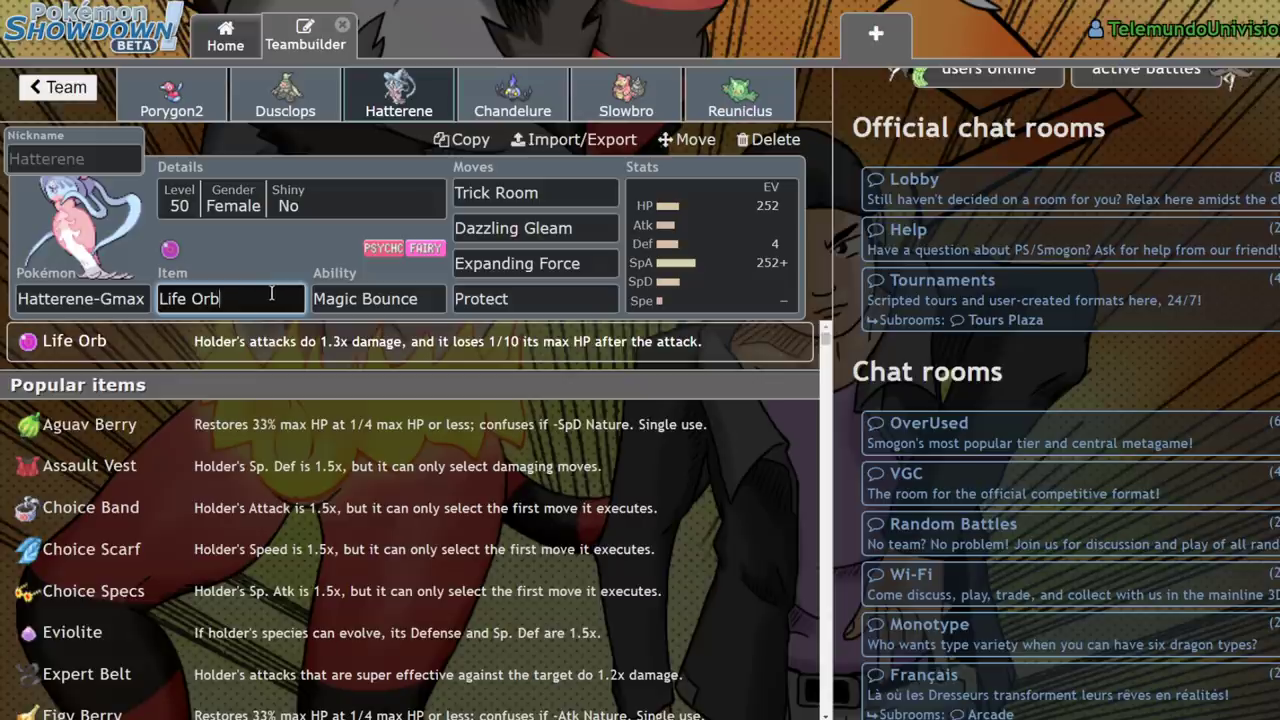
pyautogui.click(584, 262)
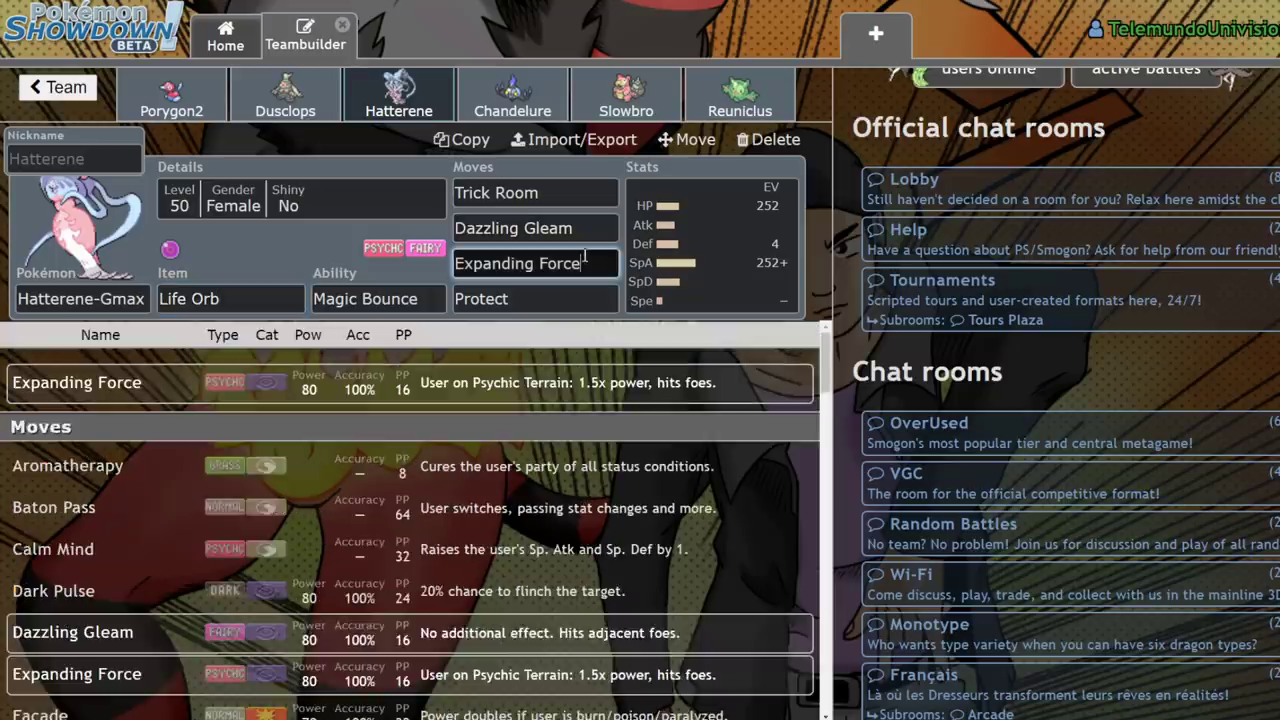
pyautogui.click(731, 273)
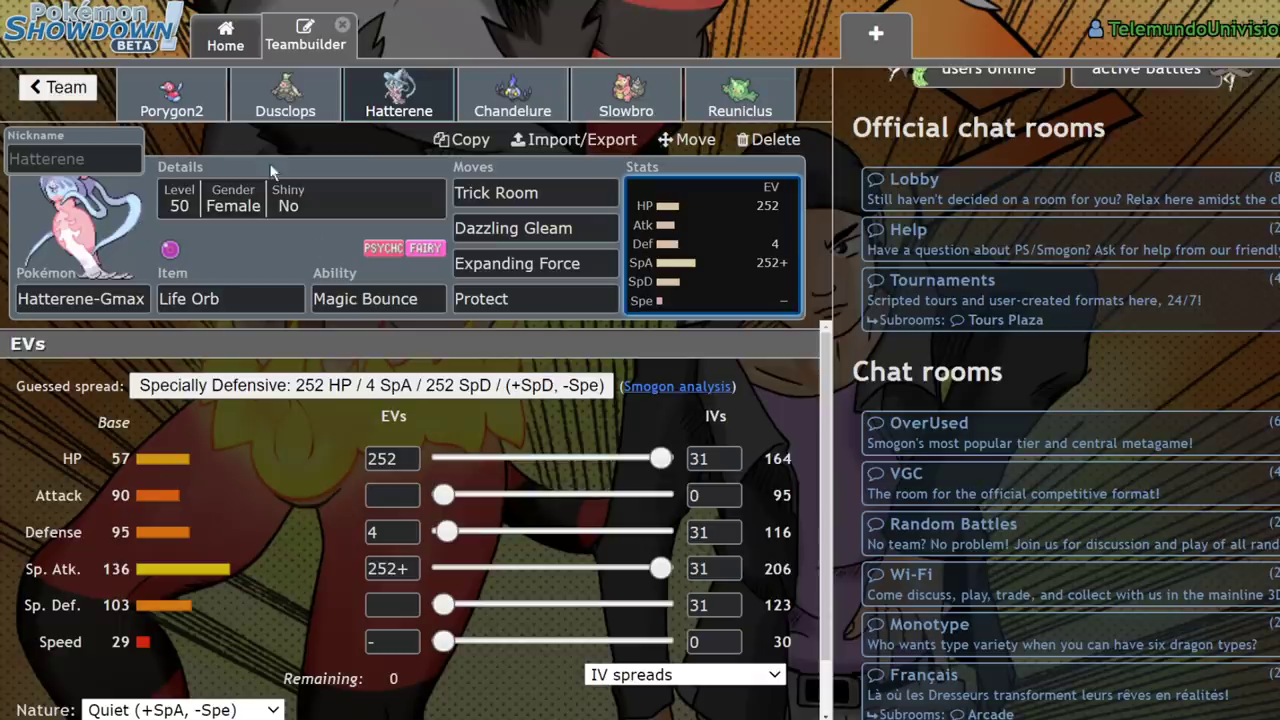
pyautogui.click(579, 228)
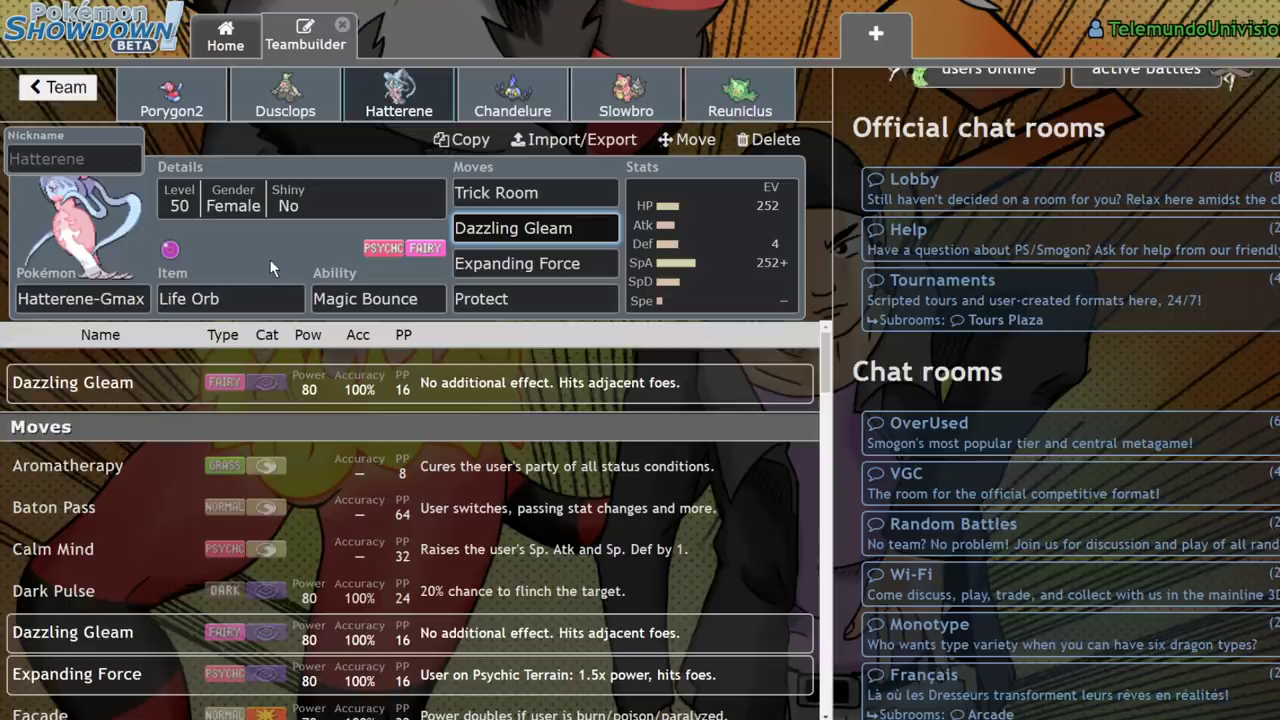
# Check Hatterene's EV spread, and review Chandelure's Trick Room and Imprison moves and its EV spread.
pyautogui.click(788, 262)
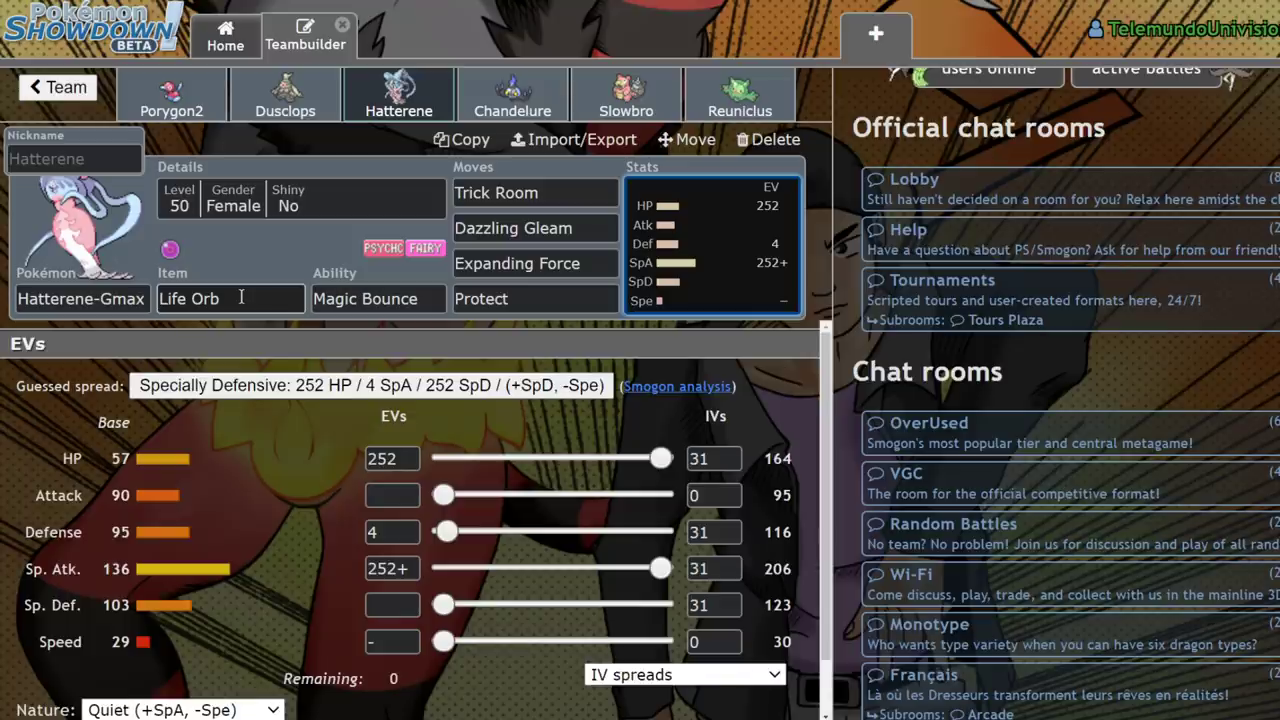
pyautogui.click(496, 108)
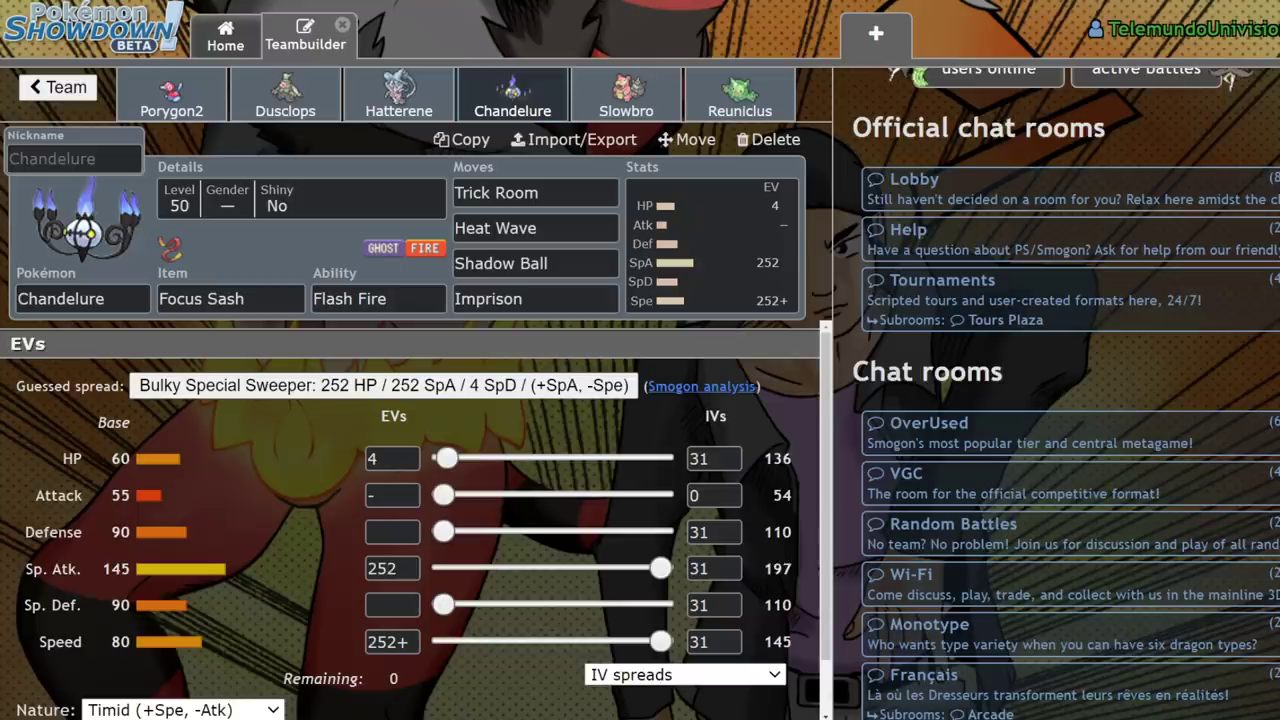
pyautogui.click(560, 192)
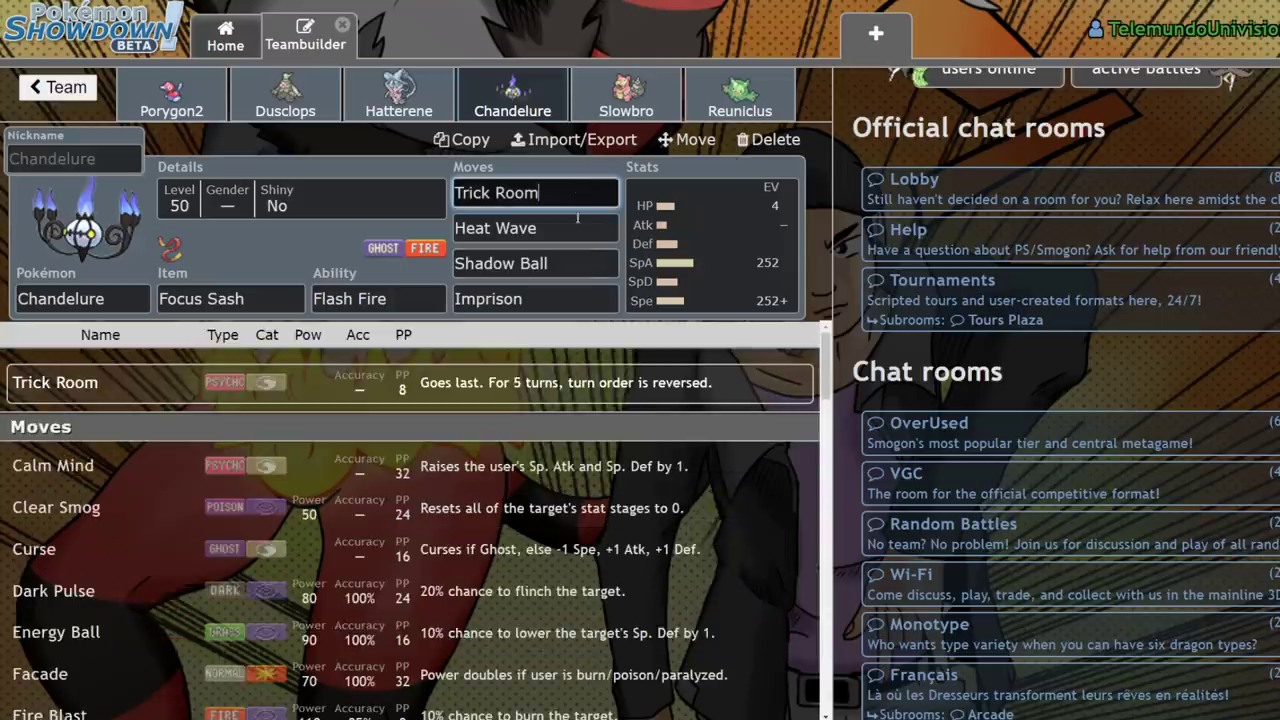
pyautogui.click(572, 290)
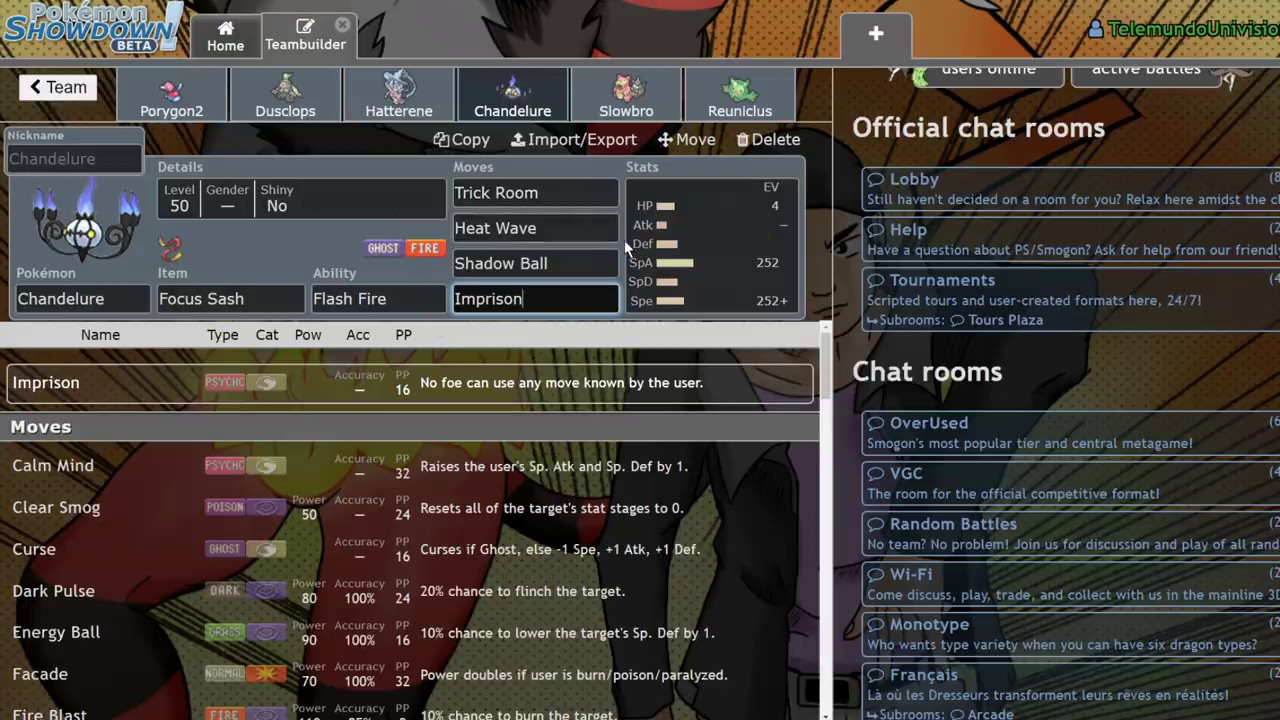
pyautogui.click(725, 243)
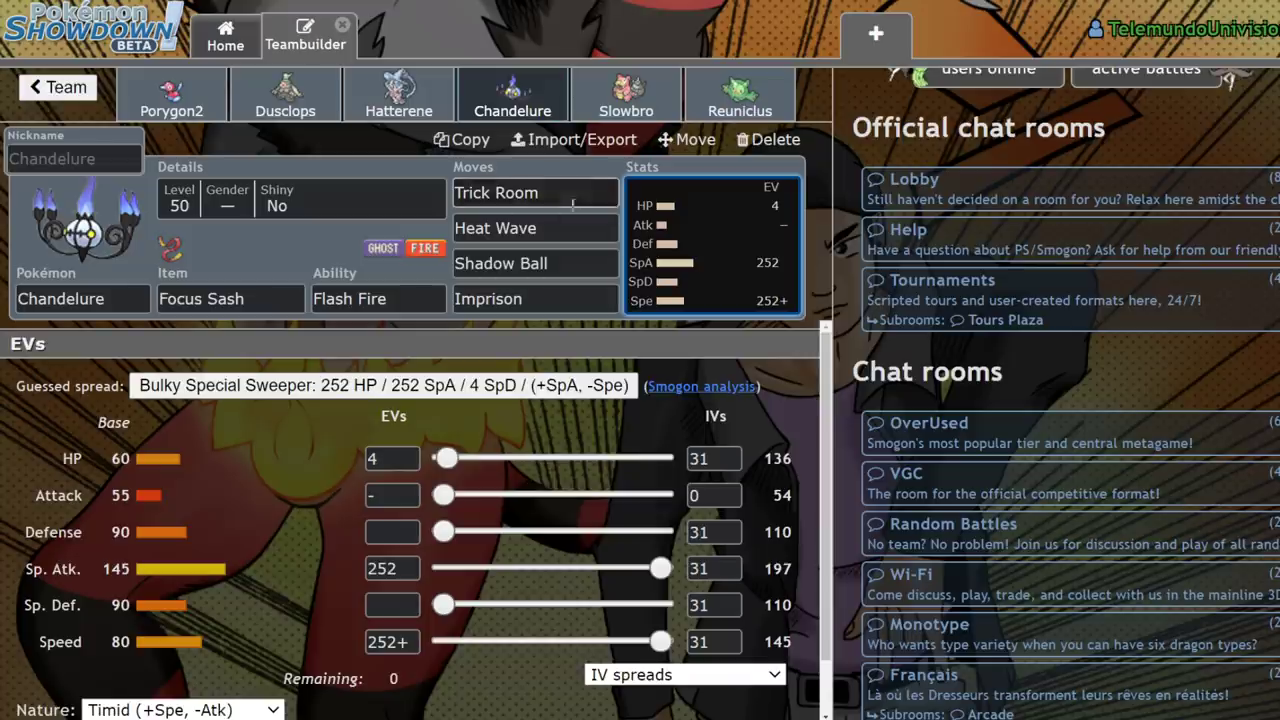
# Review Slowbro's EV spread and its Trick Room, Shell Side Arm, Expanding Force and Scald moves.
pyautogui.click(626, 95)
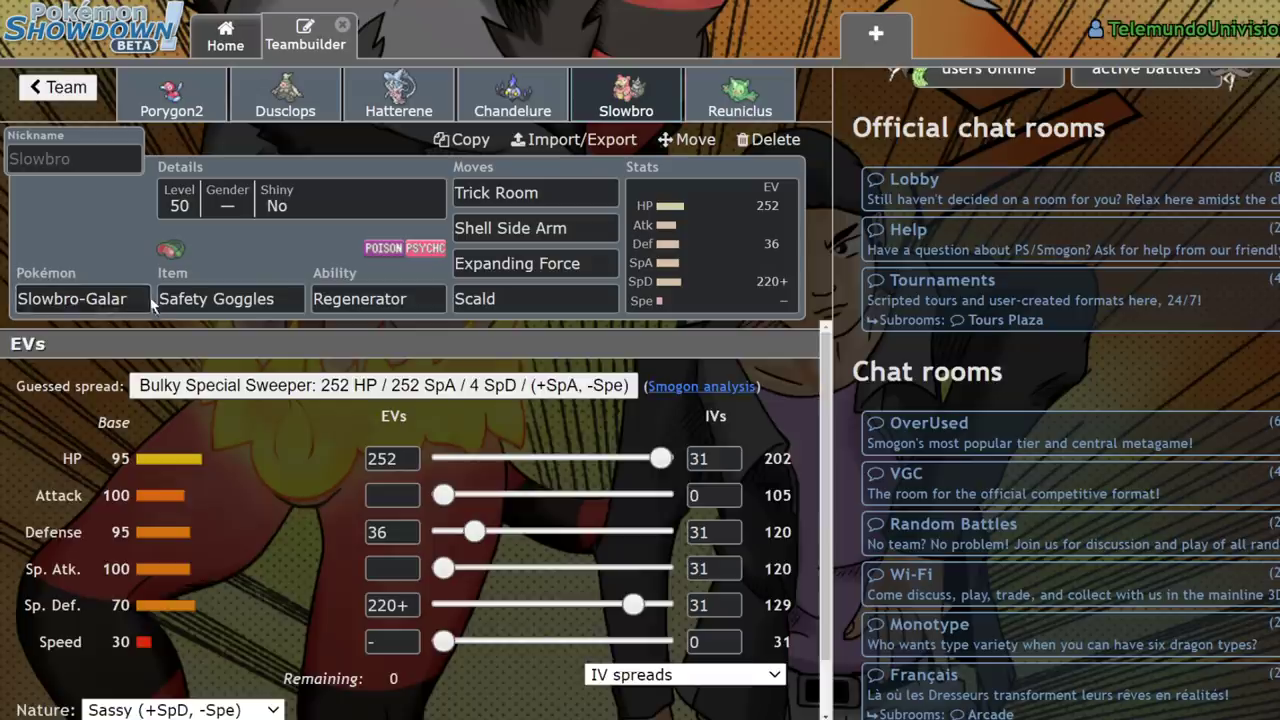
pyautogui.click(770, 277)
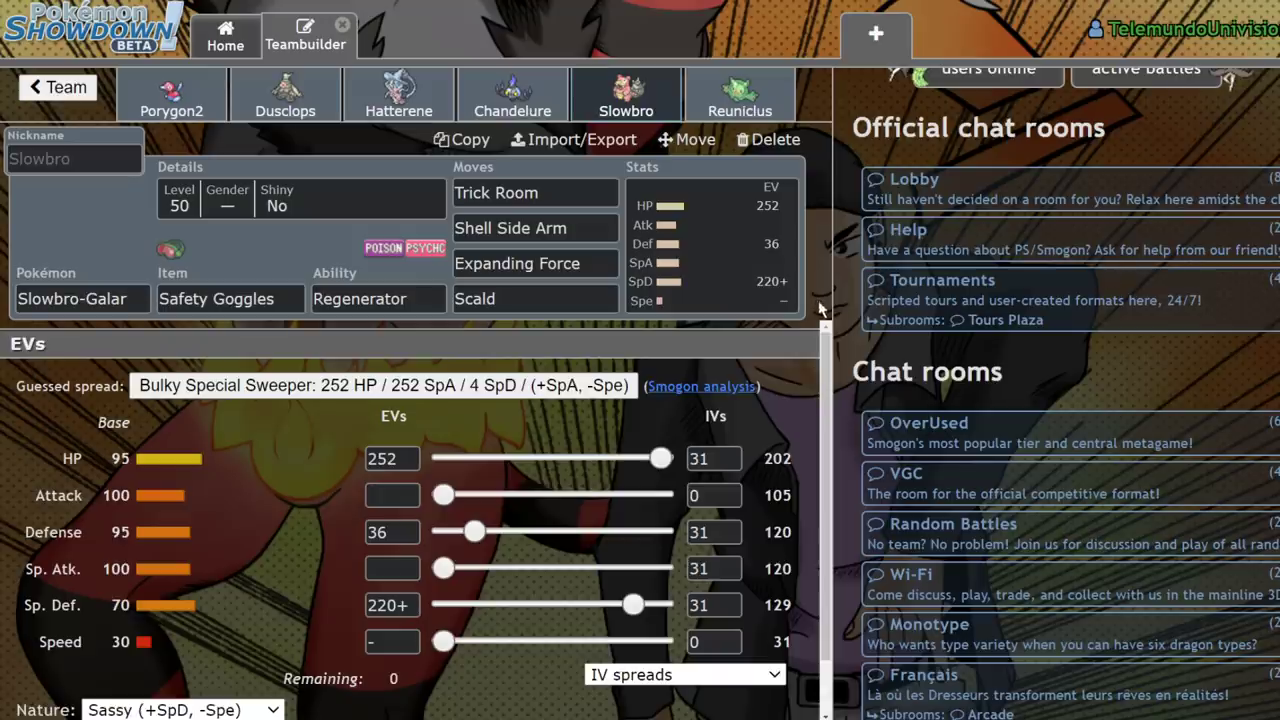
pyautogui.click(565, 197)
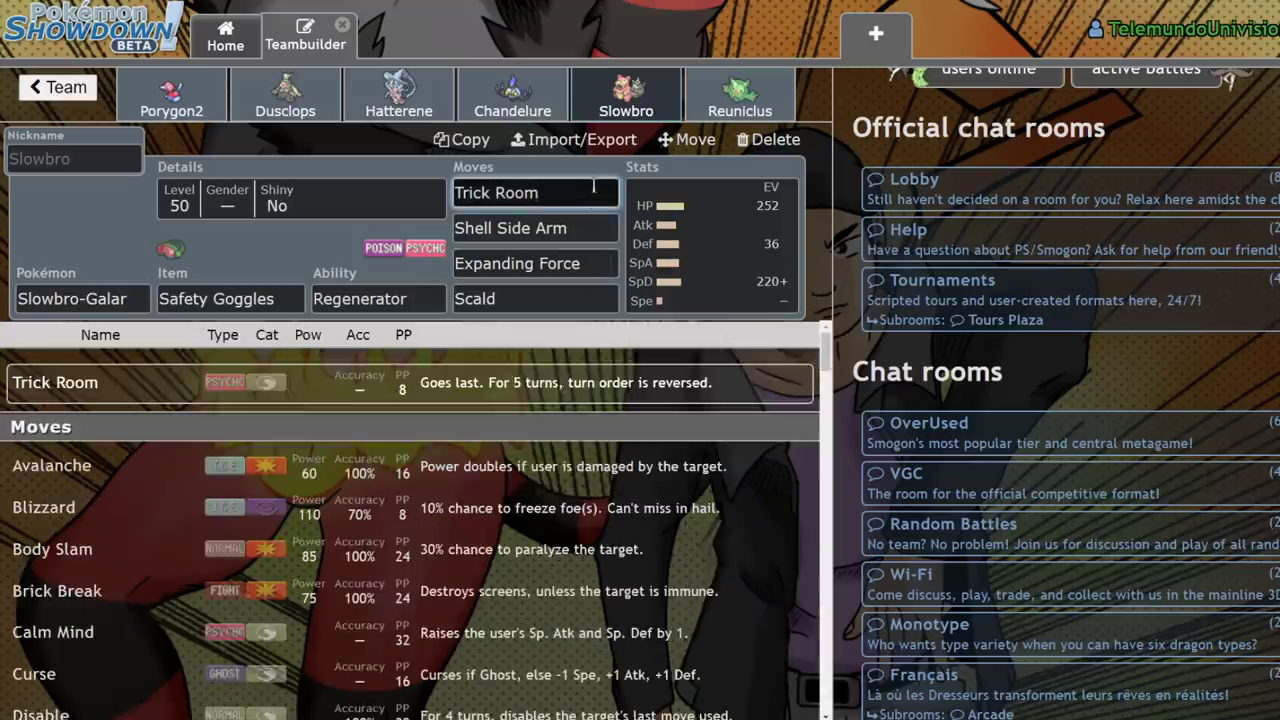
pyautogui.click(601, 225)
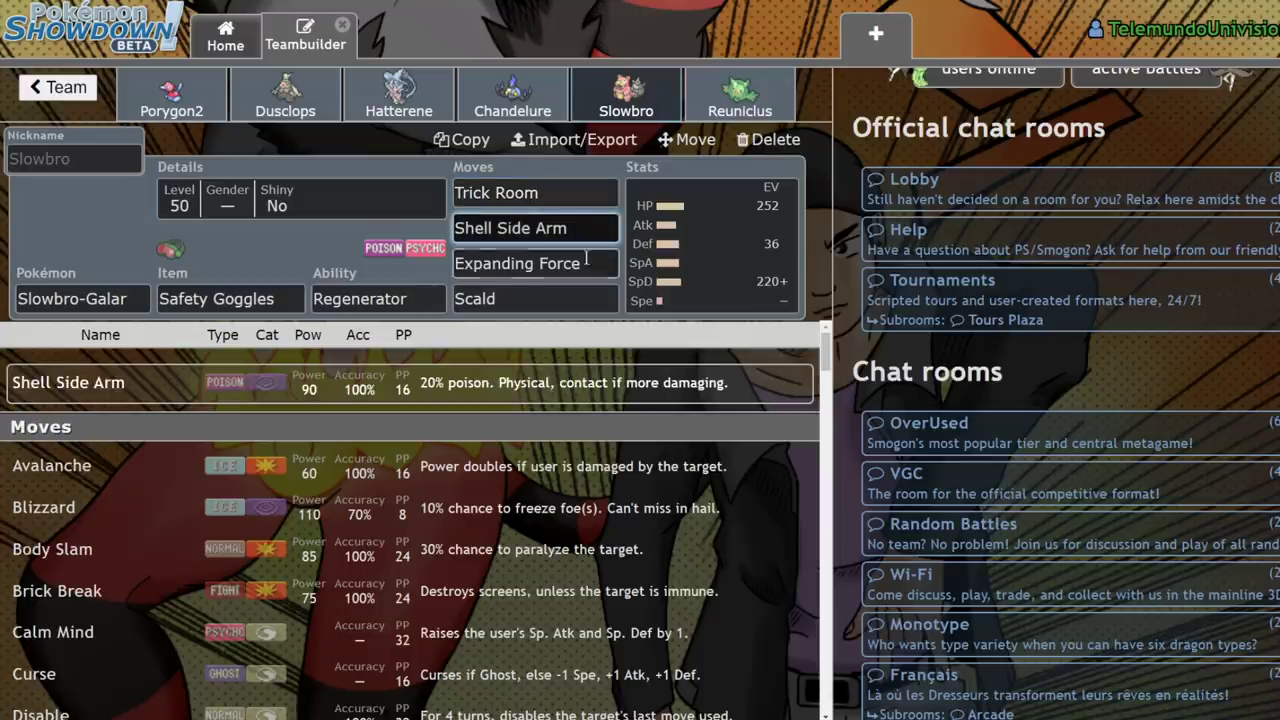
pyautogui.click(588, 262)
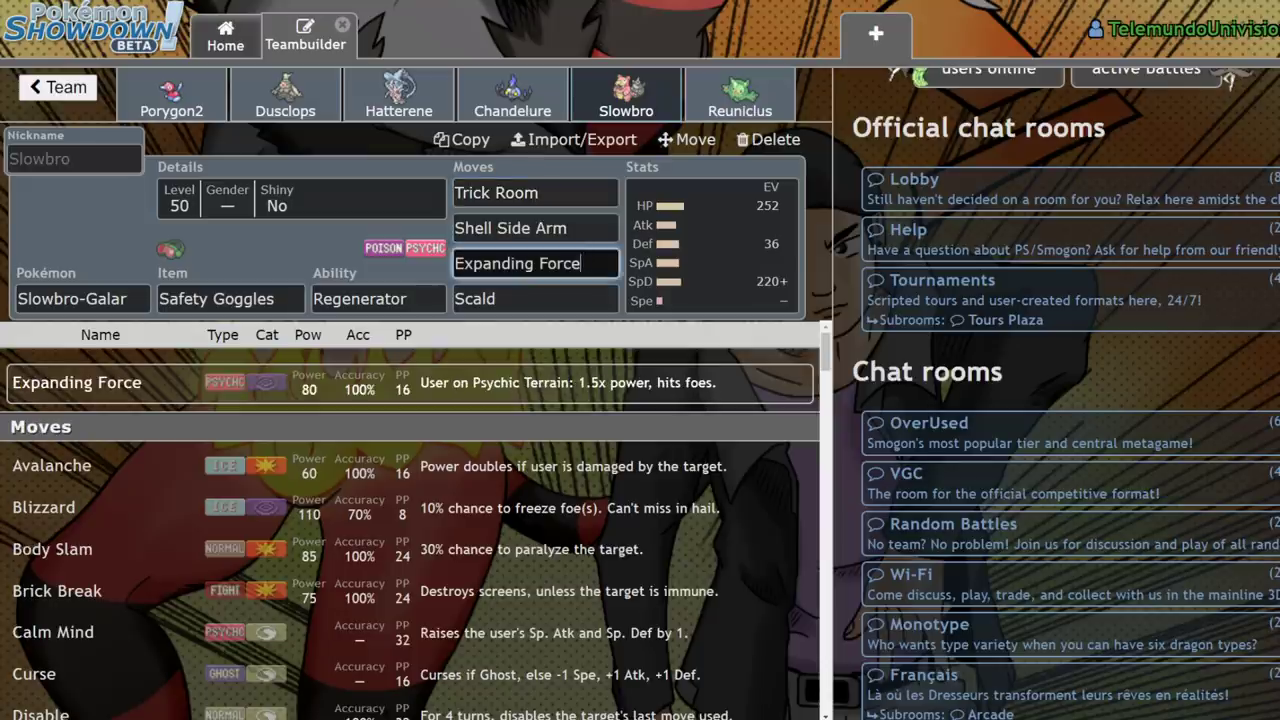
pyautogui.click(570, 300)
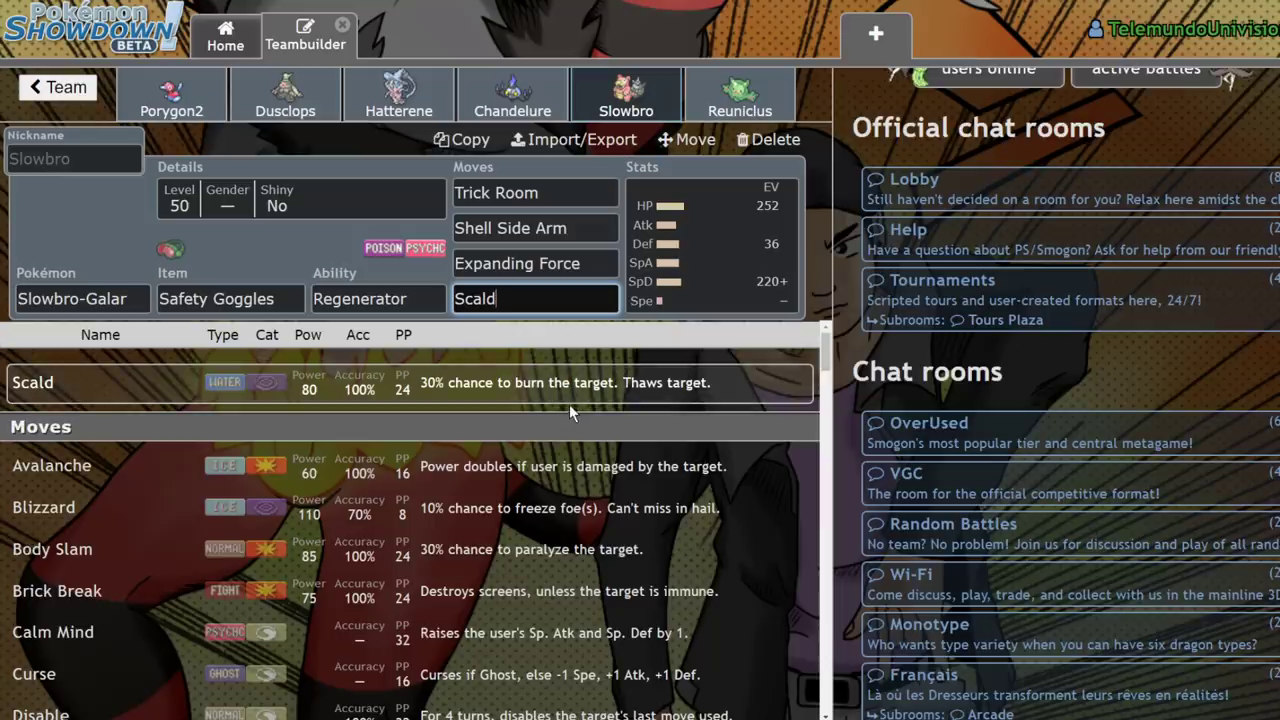
# Clear Scald from Slowbro's fourth move slot, searching for alternatives with "fla", "ic" and "th" and leaving the slot empty.
pyautogui.scroll(-5, 536, 443)
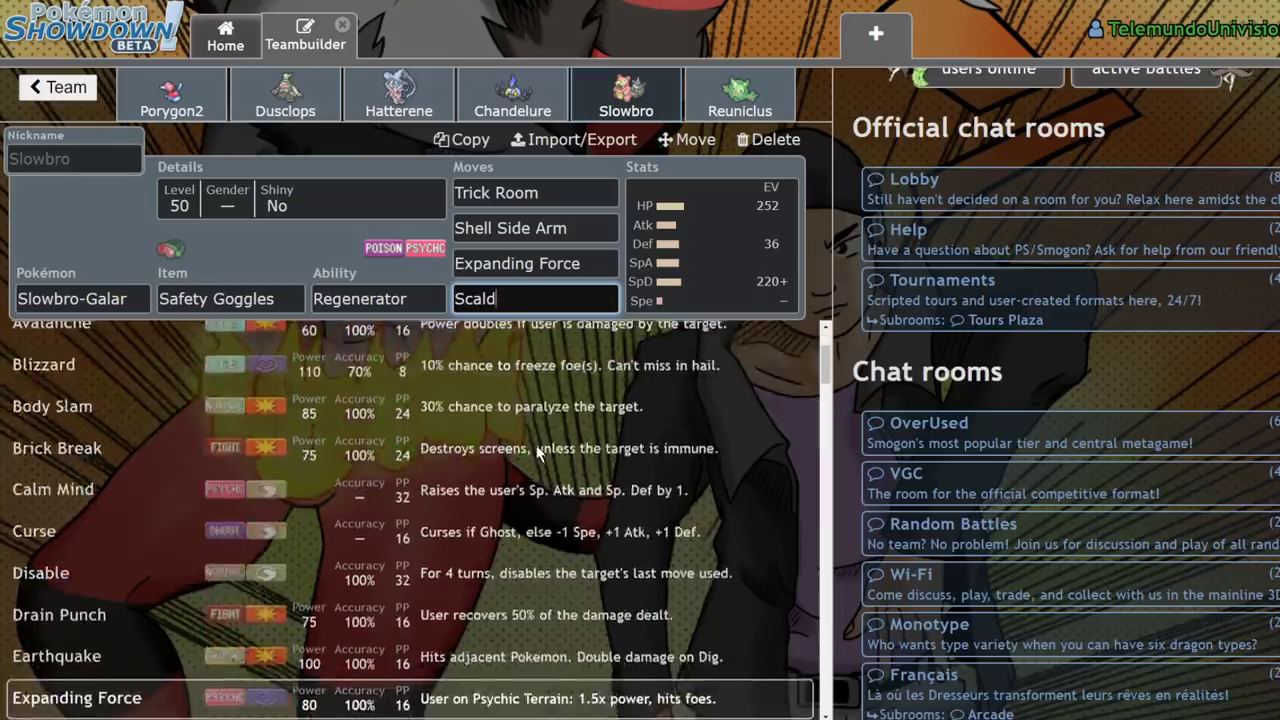
pyautogui.scroll(5, 536, 443)
pyautogui.click(470, 298)
pyautogui.write('fla')
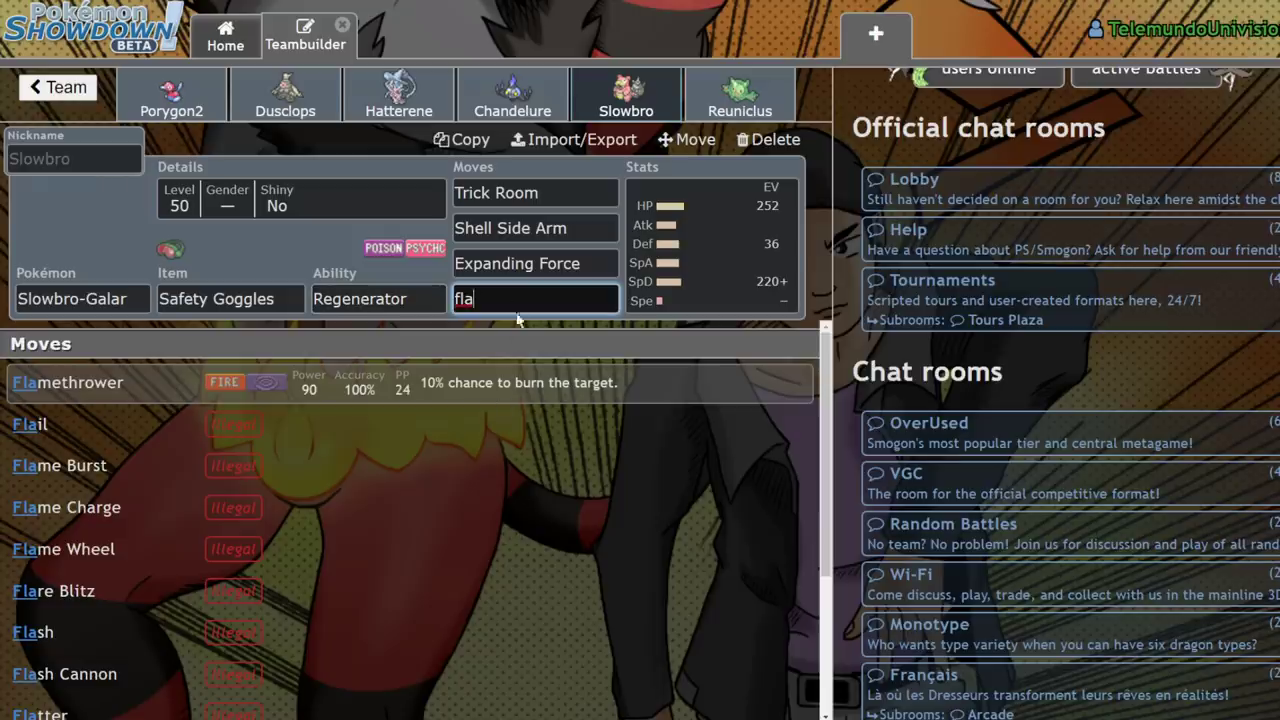
pyautogui.hotkey('ctrl', 'a')
pyautogui.press('BackSpace')
pyautogui.write('ic')
pyautogui.hotkey('ctrl', 'a')
pyautogui.press('BackSpace')
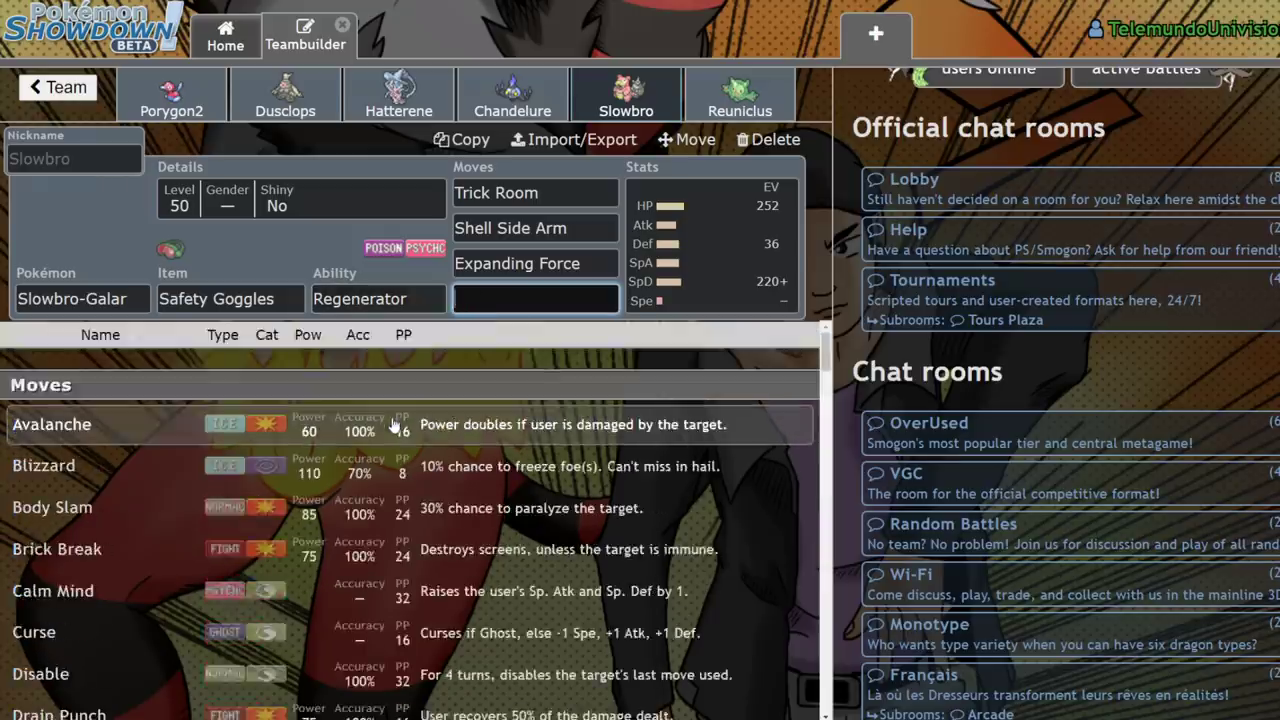
pyautogui.write('th')
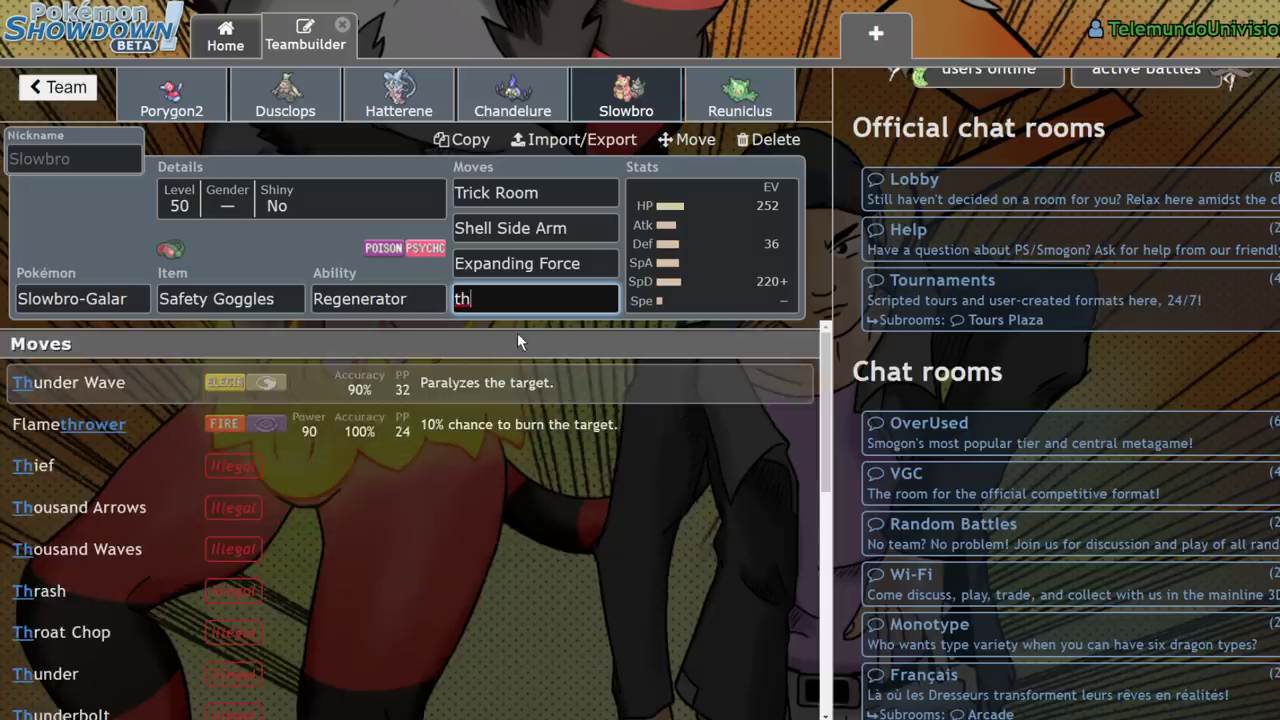
pyautogui.hotkey('ctrl', 'a')
pyautogui.press('BackSpace')
# Look through Slowbro's full move list, including the usually useless moves, for fourth-slot options.
pyautogui.scroll(-5, 386, 560)
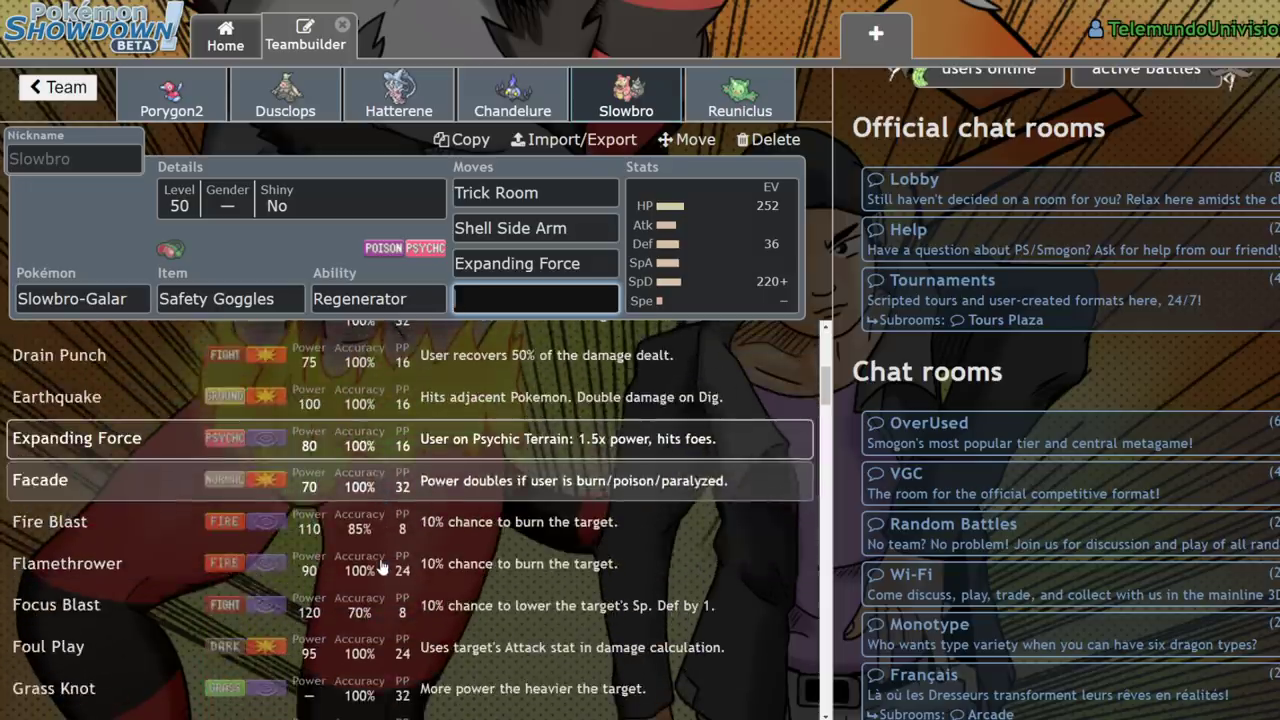
pyautogui.scroll(-1, 380, 567)
pyautogui.scroll(2, 370, 560)
pyautogui.scroll(-5, 340, 540)
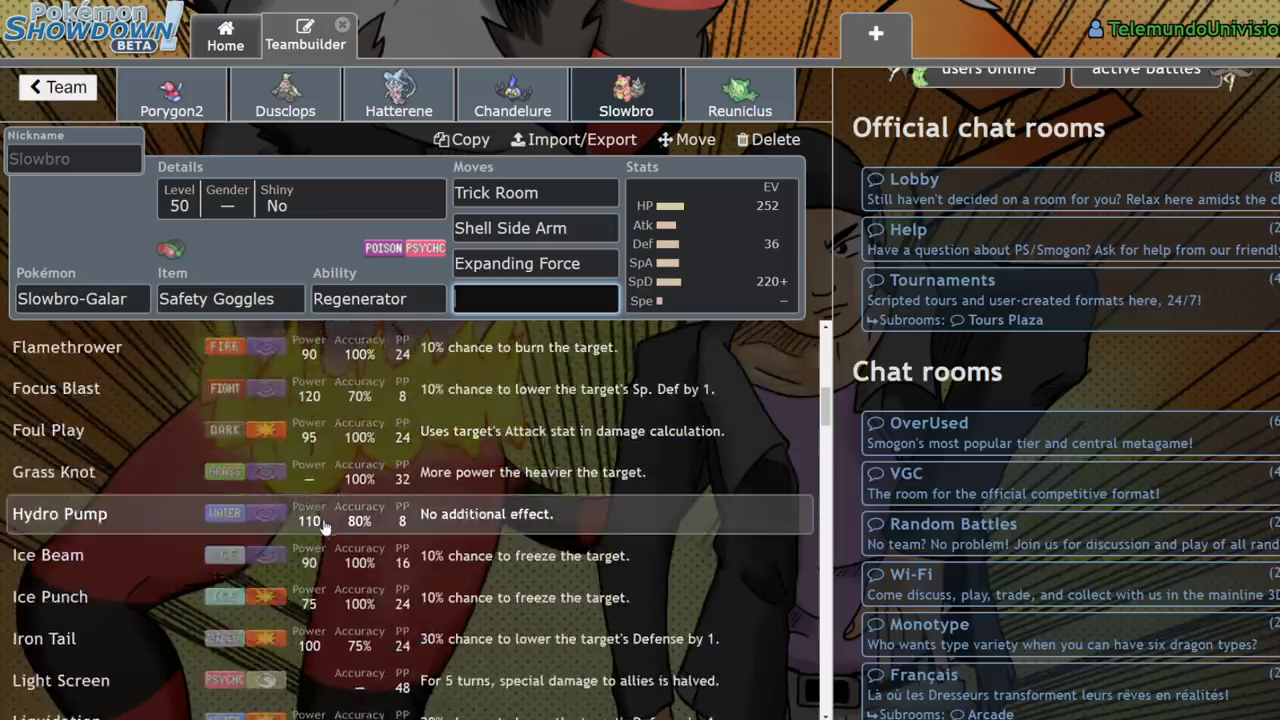
pyautogui.scroll(-2, 323, 527)
pyautogui.scroll(-3, 360, 500)
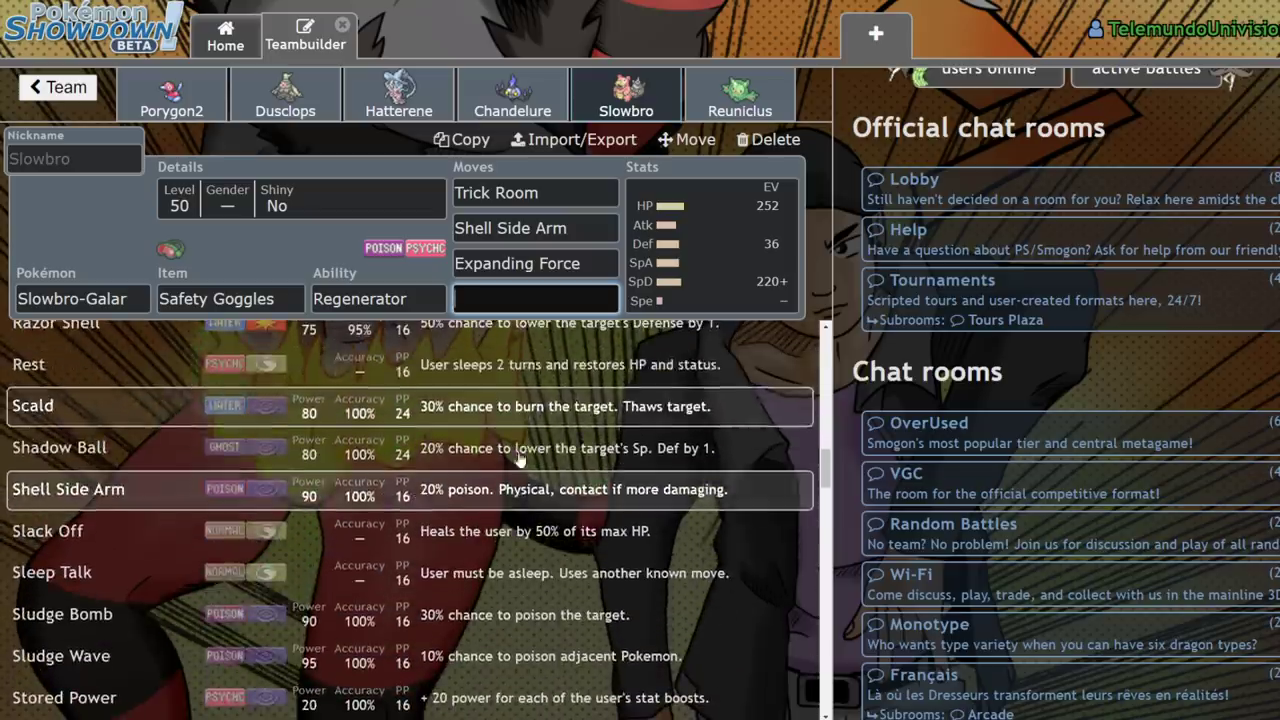
pyautogui.scroll(-10, 360, 490)
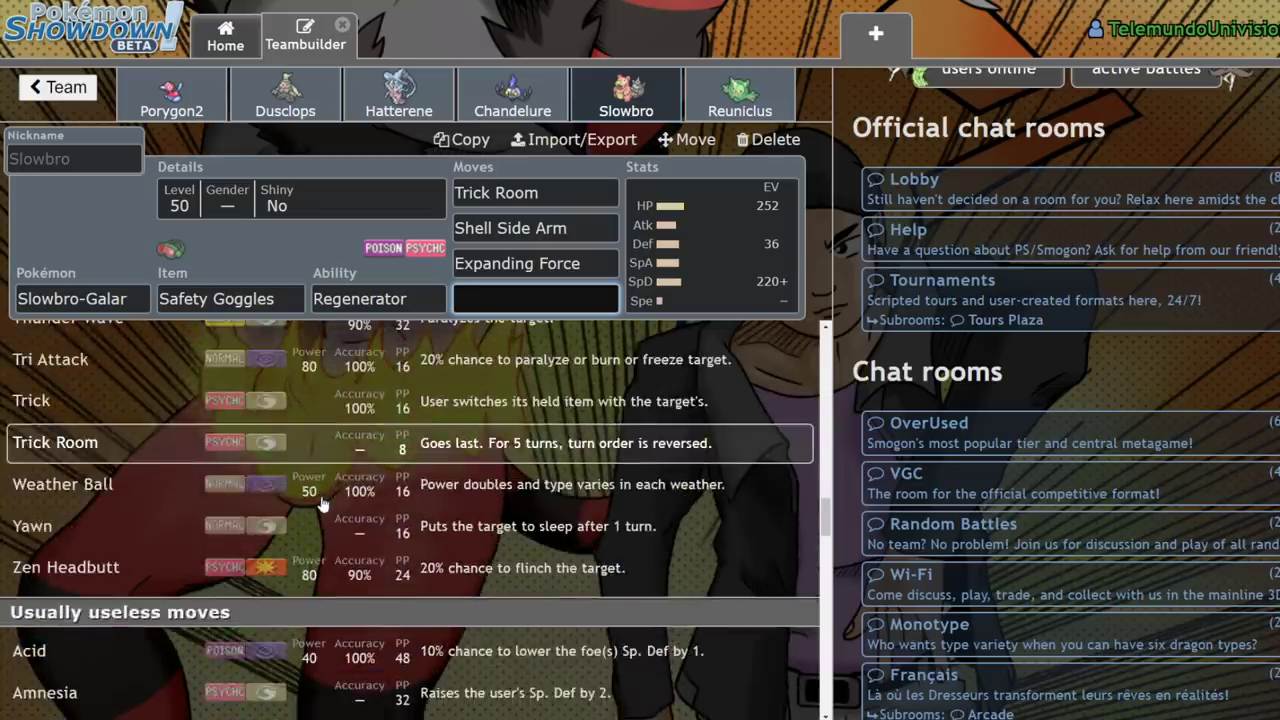
pyautogui.scroll(-4, 322, 503)
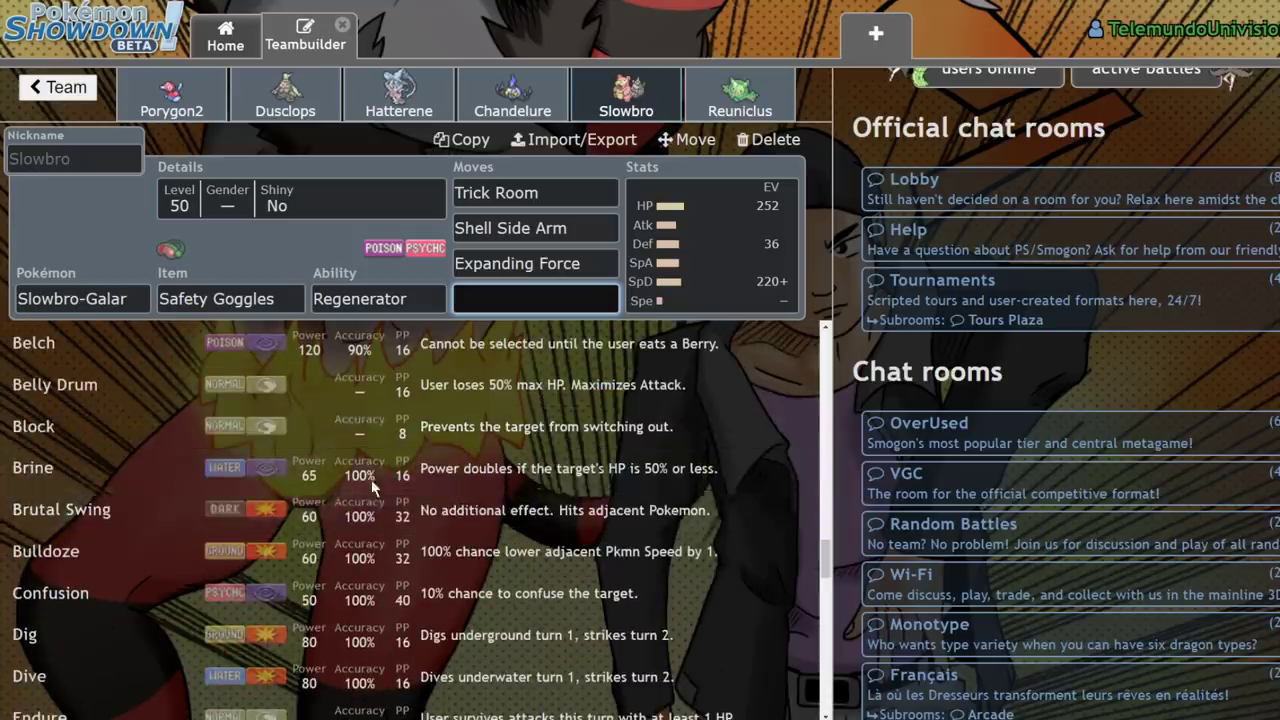
pyautogui.scroll(-7, 290, 490)
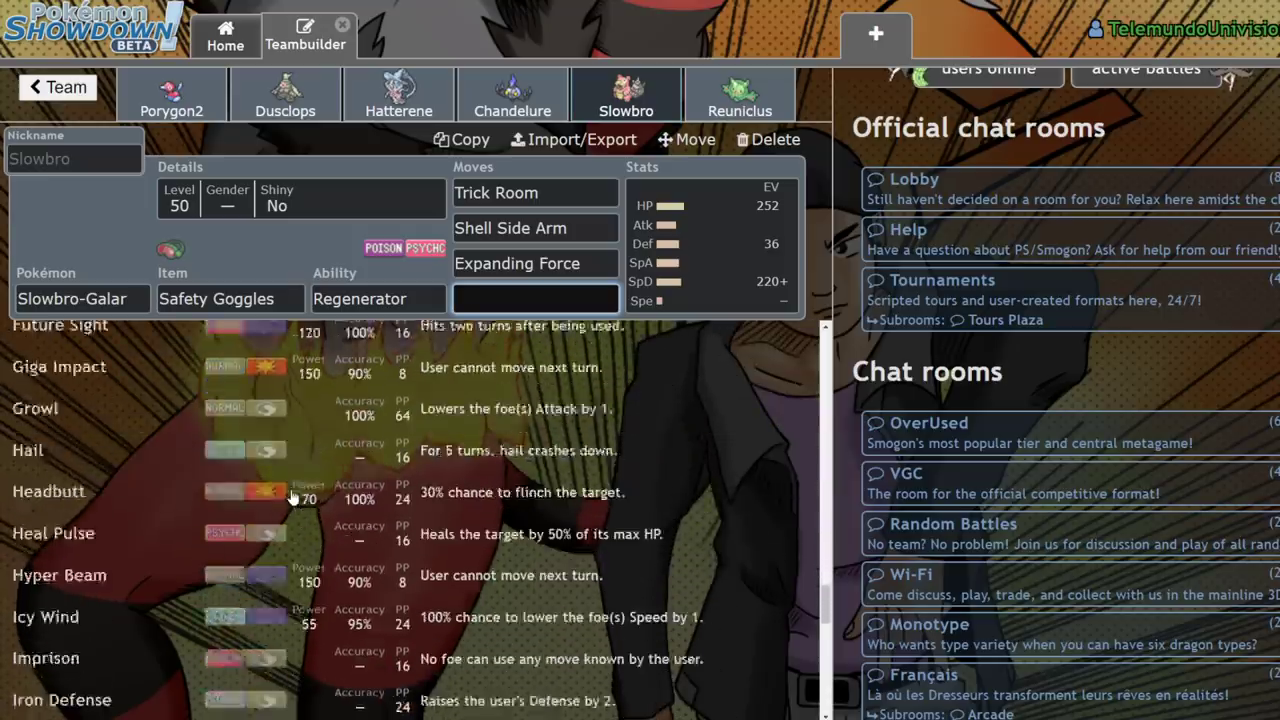
pyautogui.scroll(-8, 300, 495)
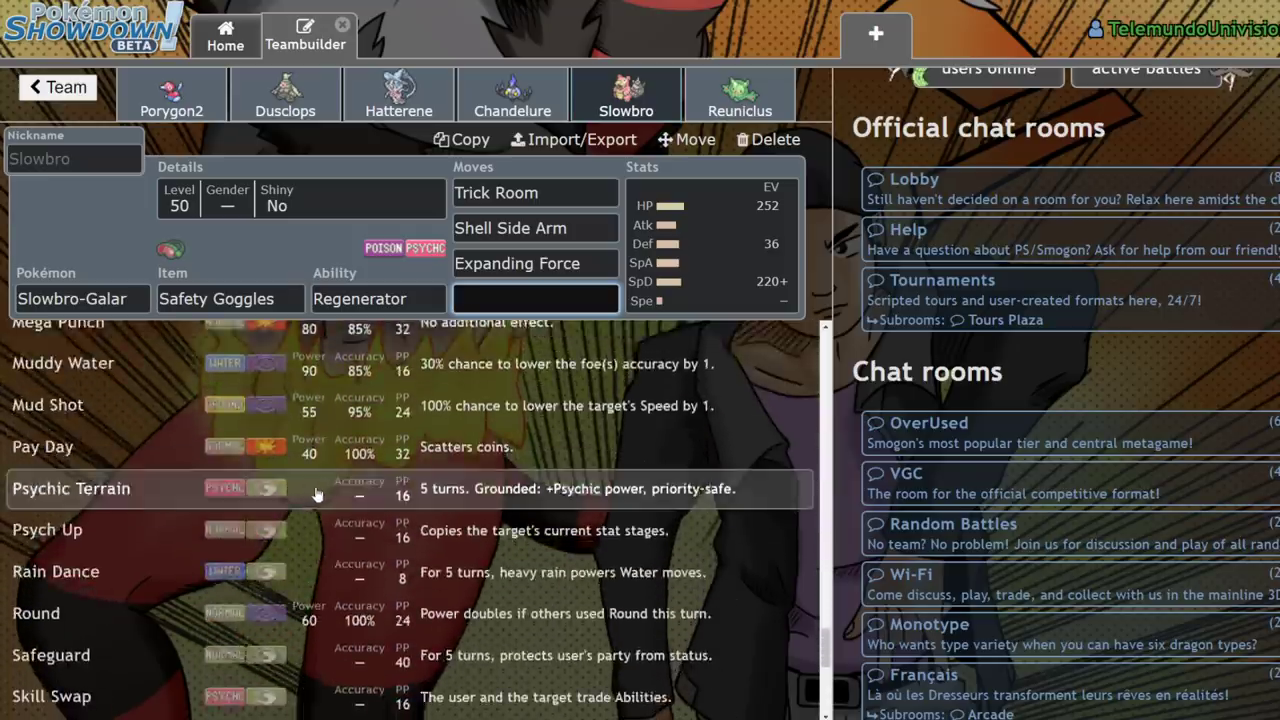
pyautogui.scroll(-4, 320, 500)
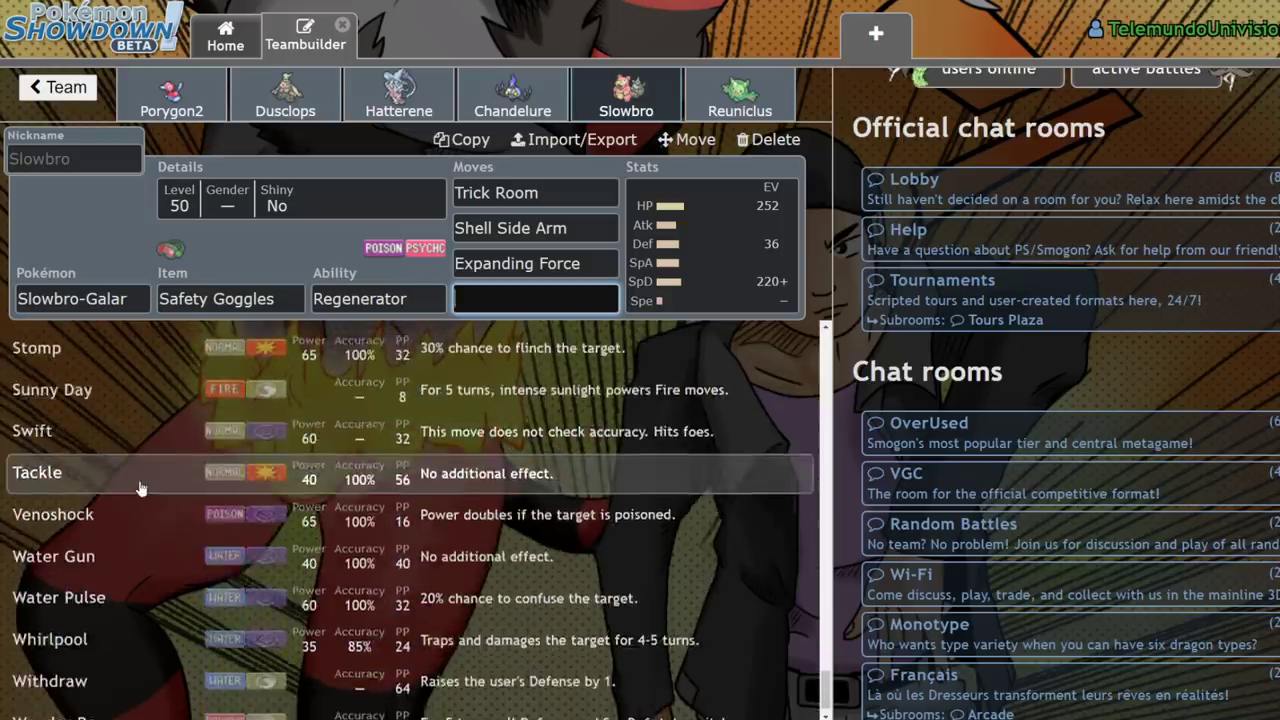
pyautogui.scroll(6, 280, 515)
pyautogui.scroll(-5, 330, 545)
pyautogui.scroll(-1, 337, 528)
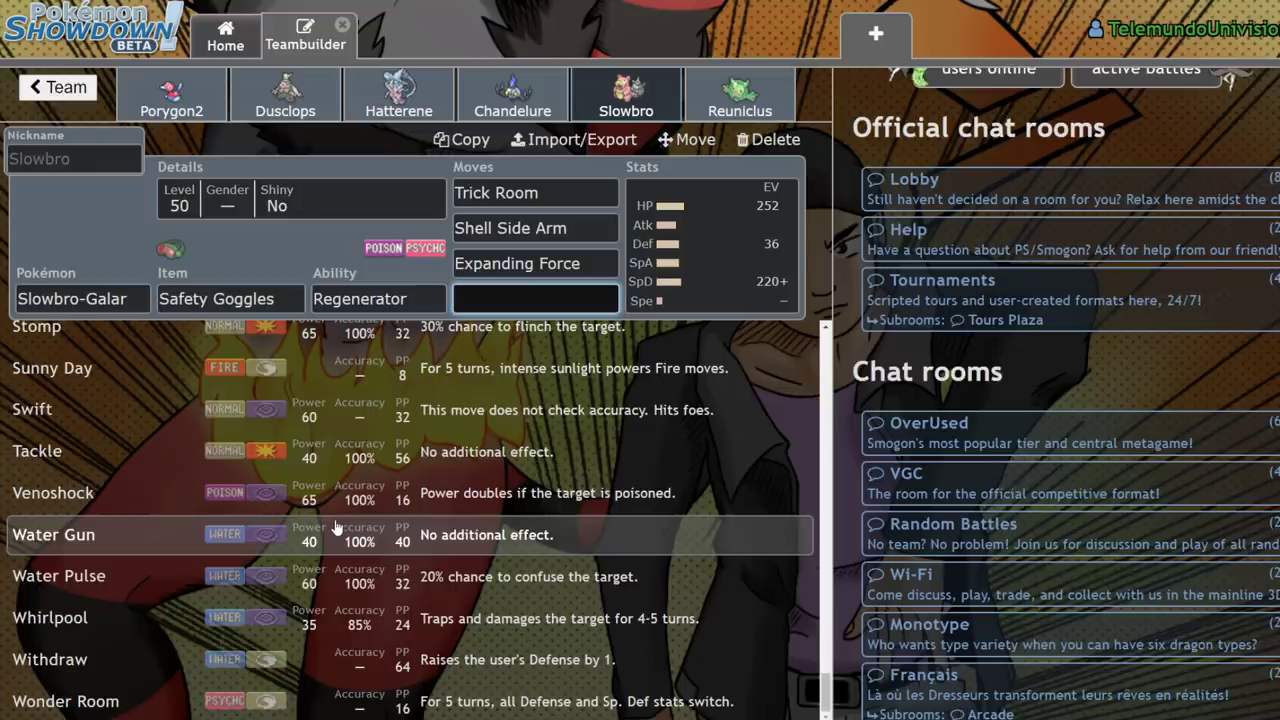
# Check Slowbro's Regenerator ability, and review Reuniclus's Life Orb item, Overcoat ability and EV spread.
pyautogui.click(428, 301)
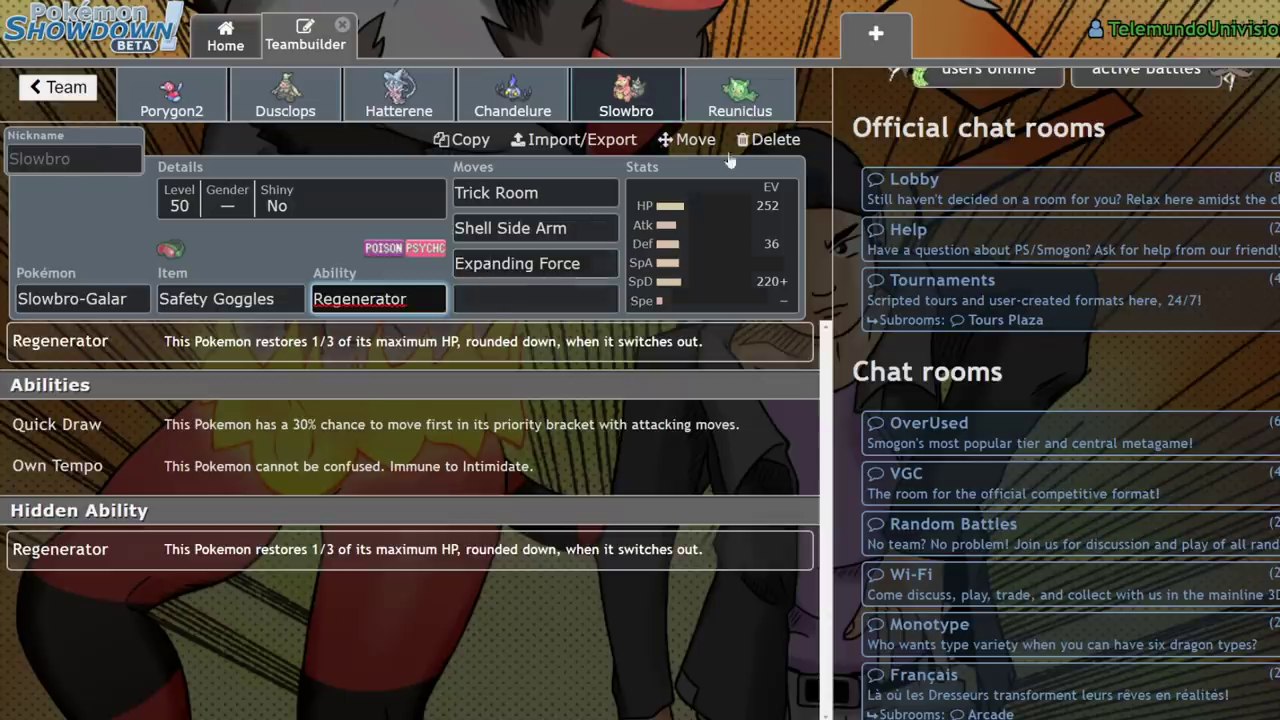
pyautogui.click(745, 108)
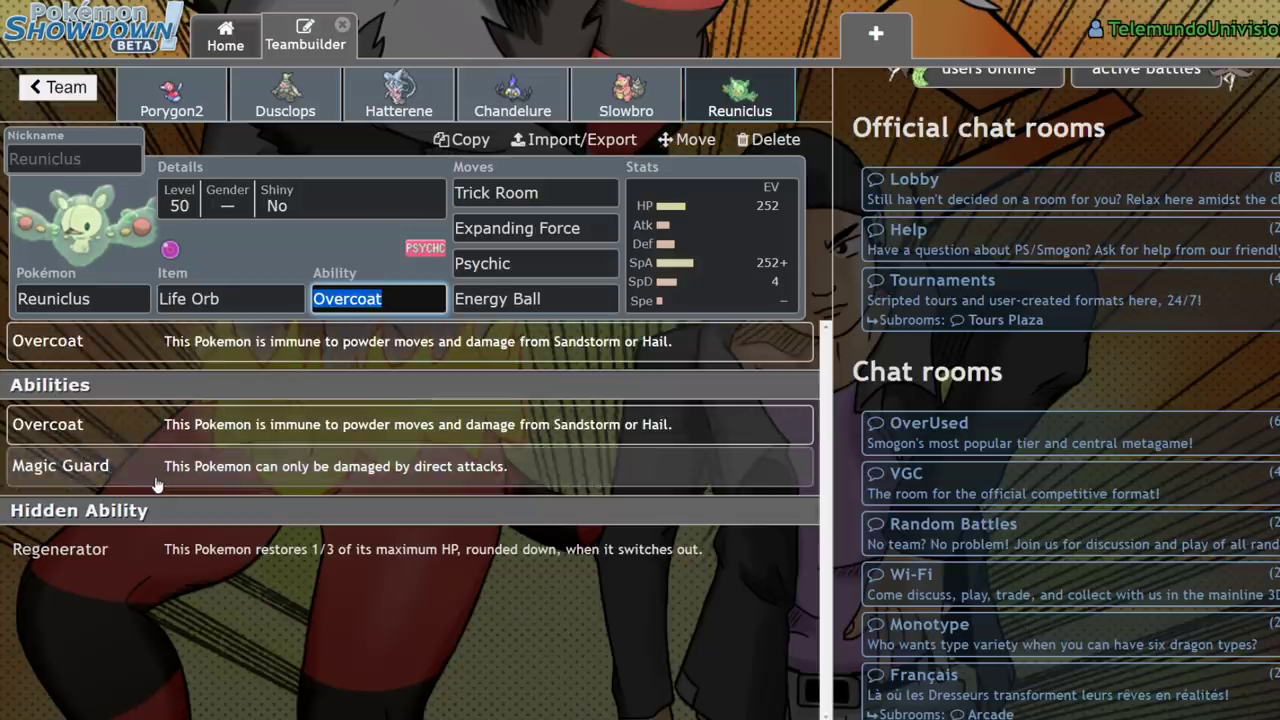
pyautogui.click(240, 299)
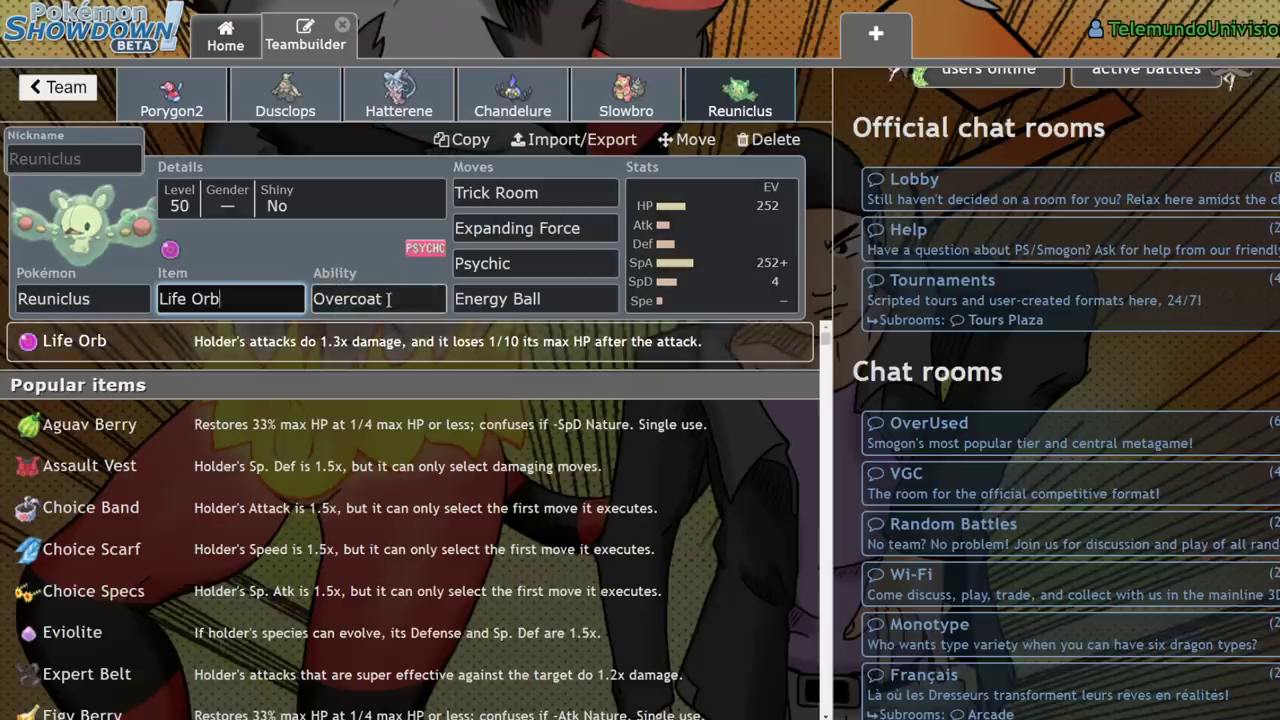
pyautogui.click(388, 300)
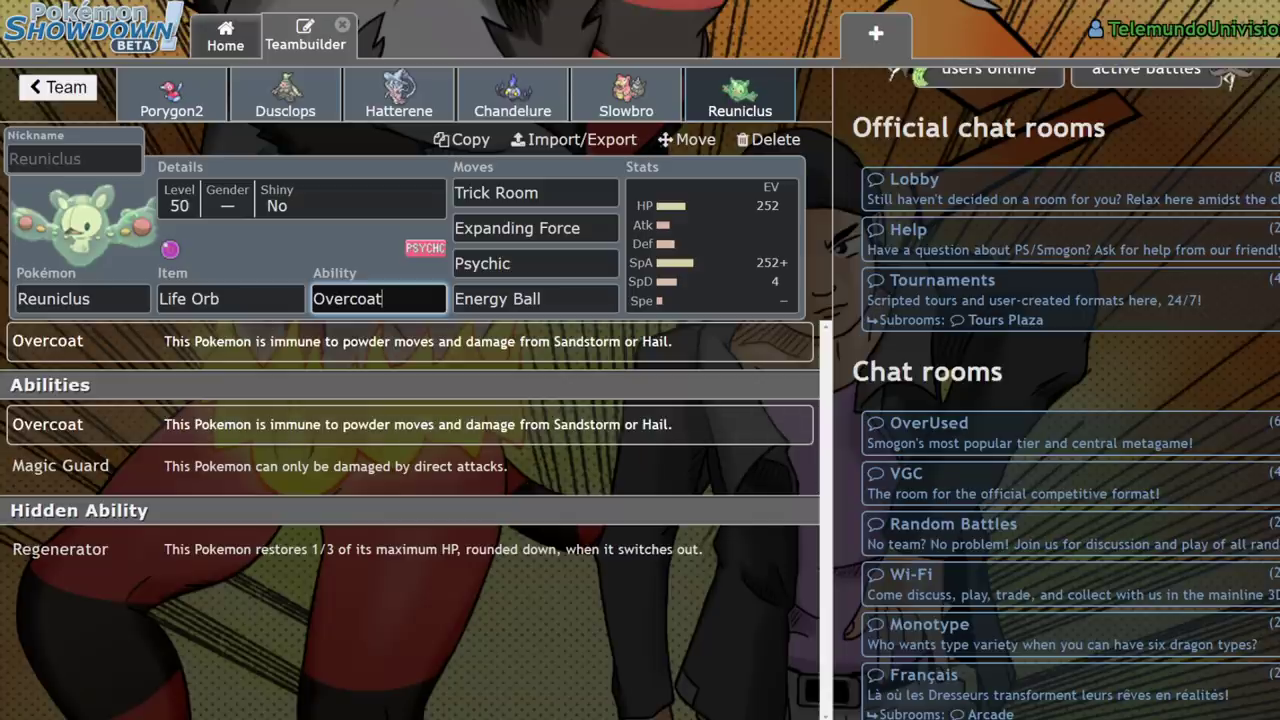
pyautogui.click(618, 389)
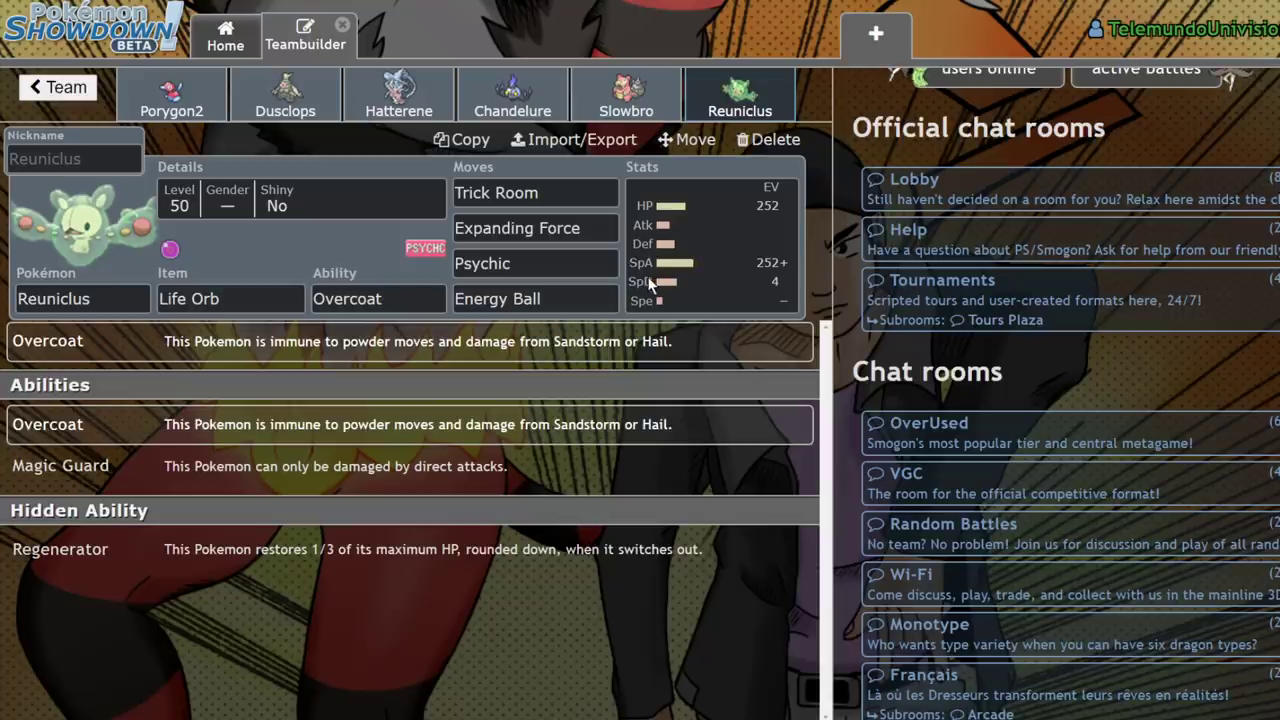
pyautogui.click(689, 263)
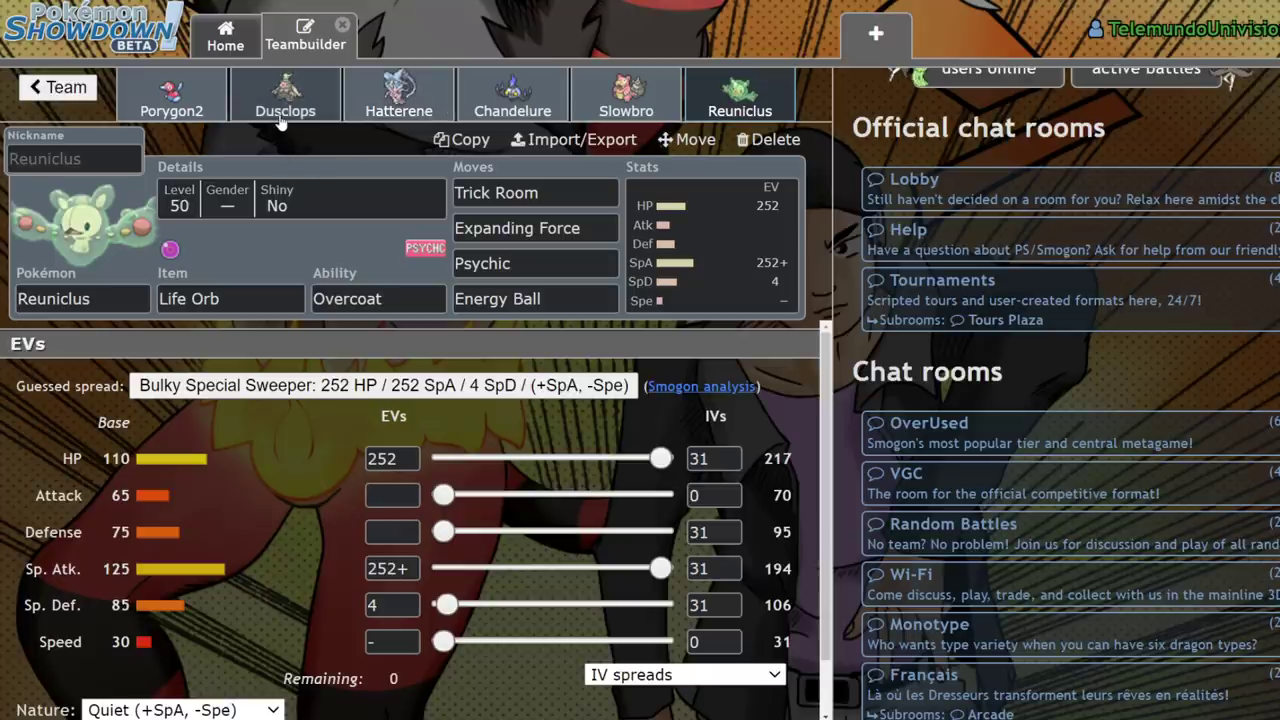
# Compare the EV spreads of Chandelure and Slowbro, returning to Chandelure's HP EVs.
pyautogui.click(514, 106)
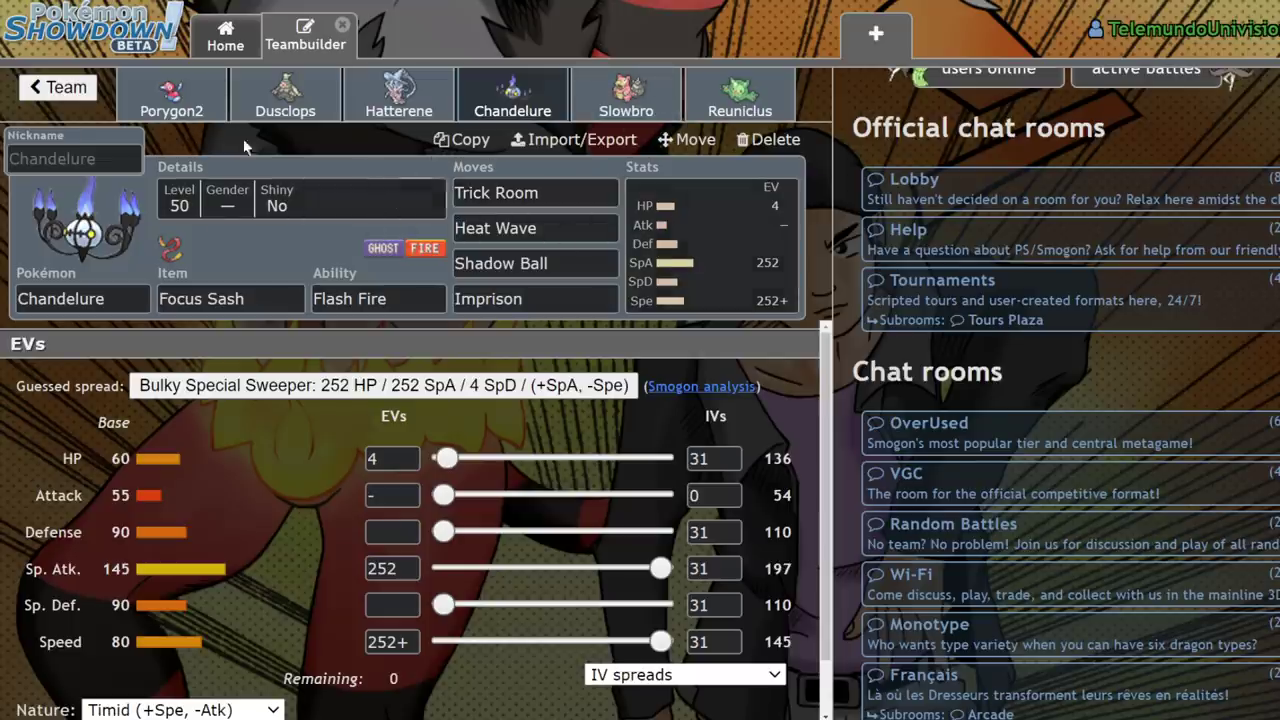
pyautogui.click(614, 100)
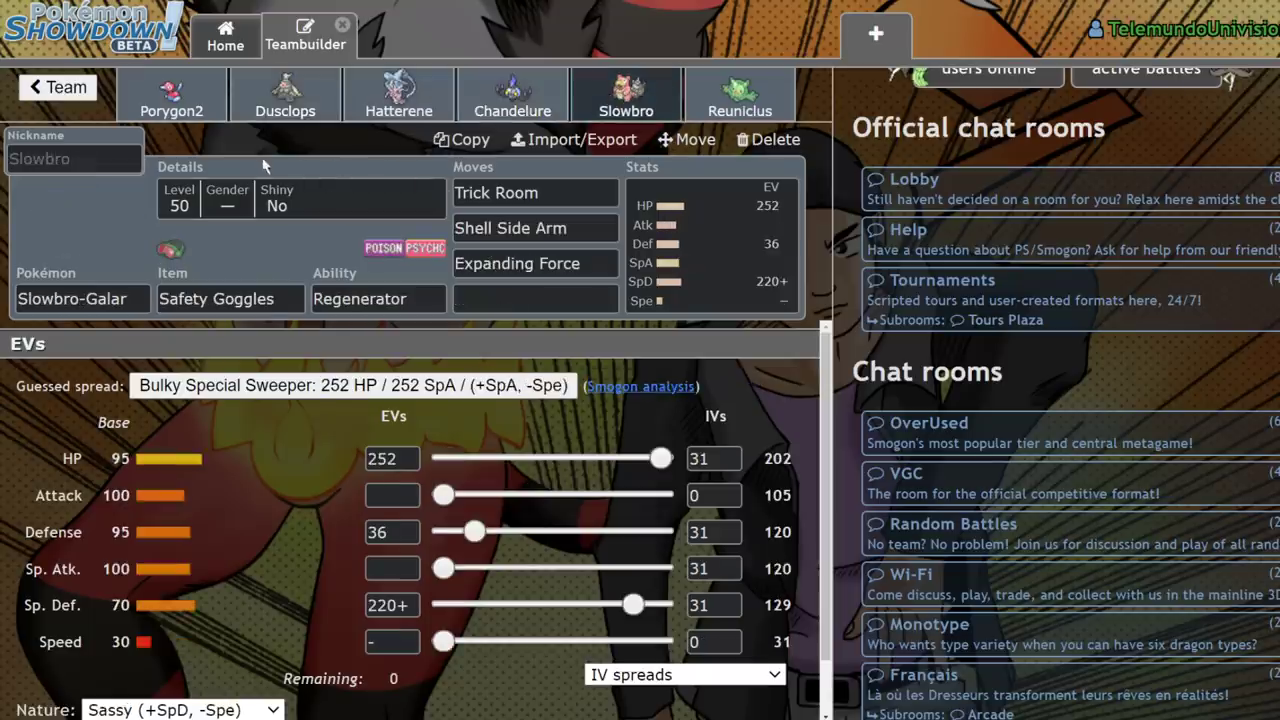
pyautogui.click(480, 120)
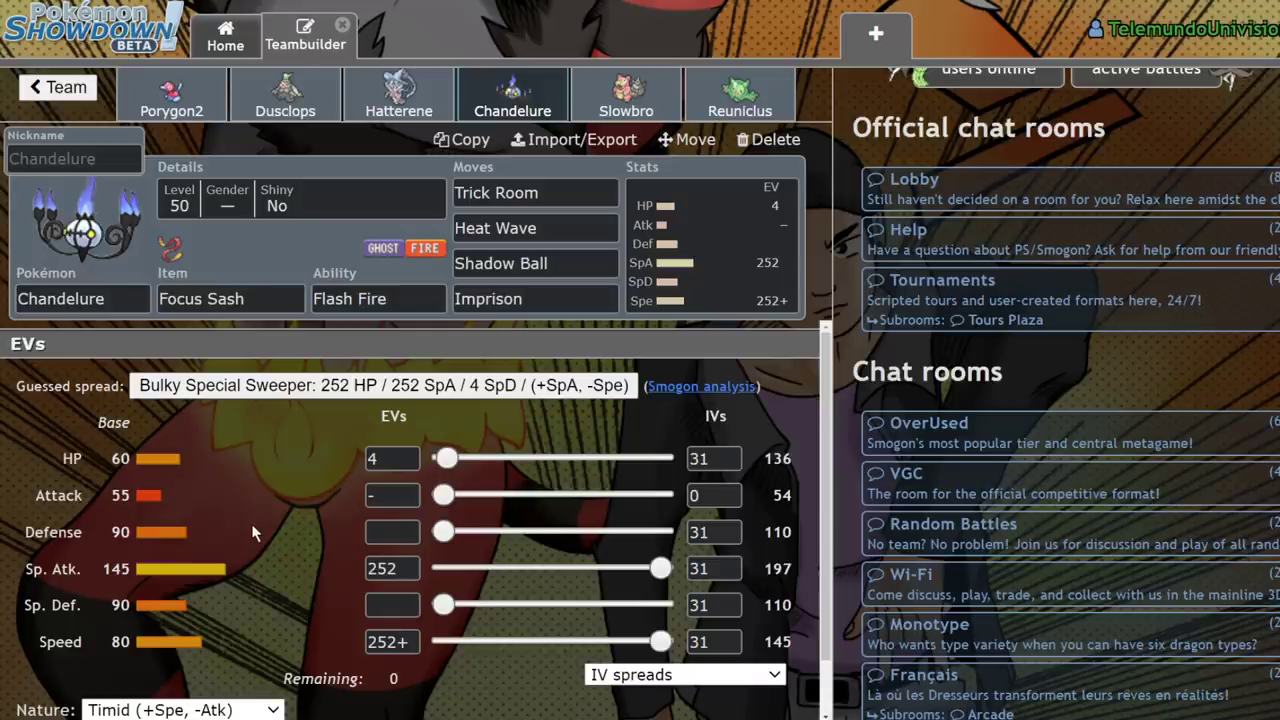
pyautogui.click(368, 458)
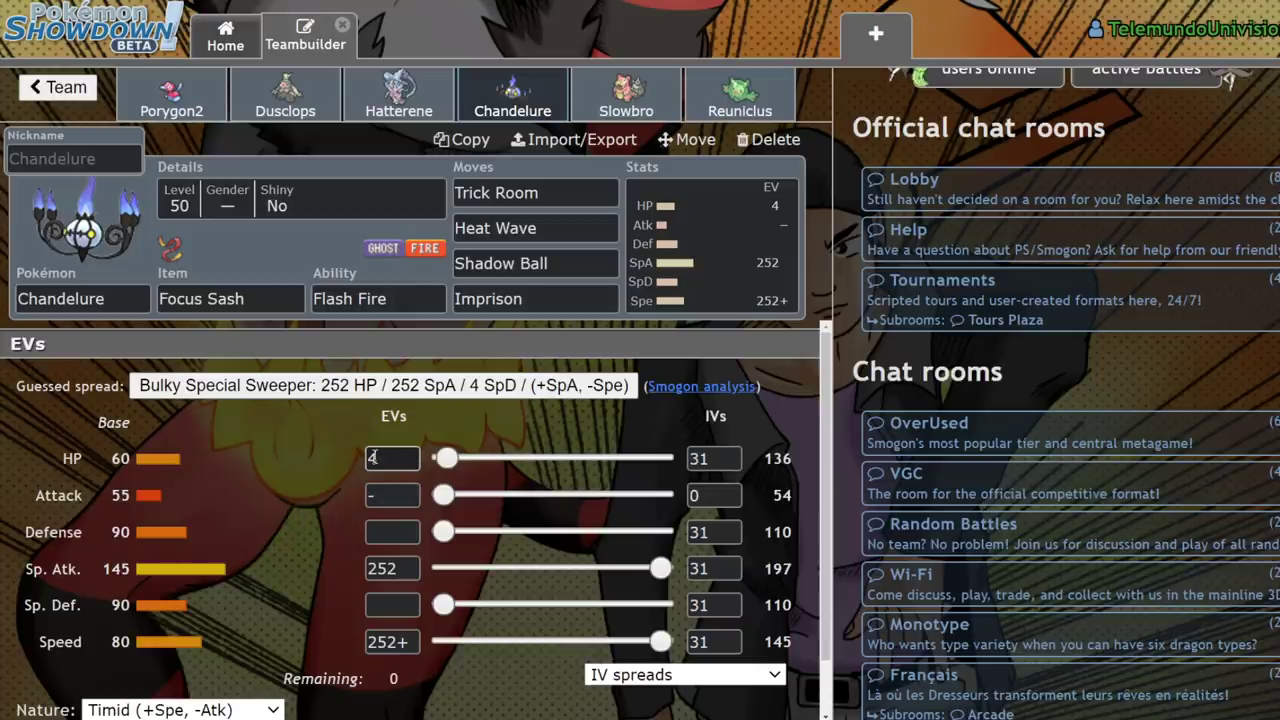